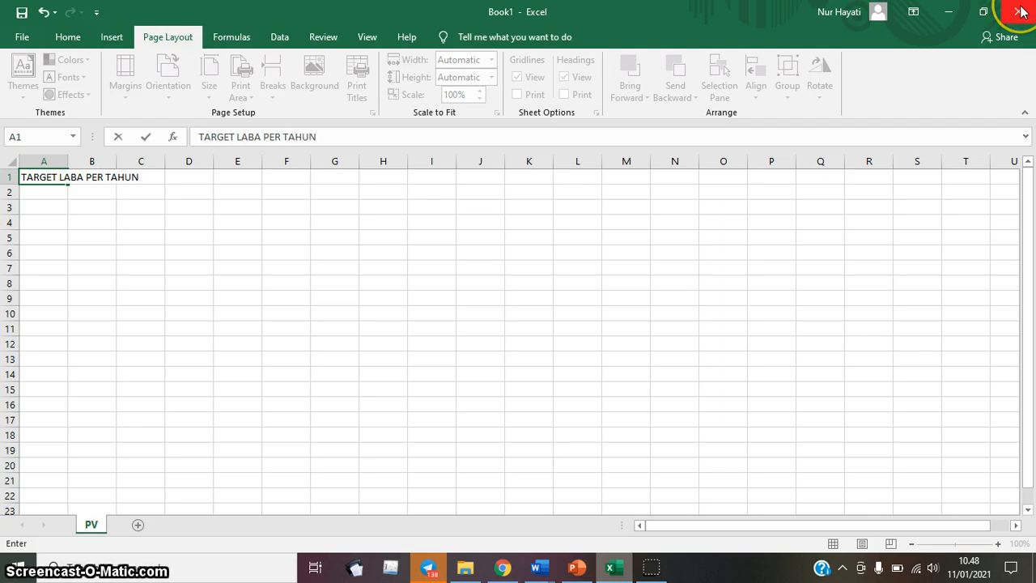
Enter the labels TARGET LABA PER TAHUN, BUNGA, BANYAK PERIODE and NILAI INVESTASI MAKSIMUM in cells A1 to A4
key(Return)
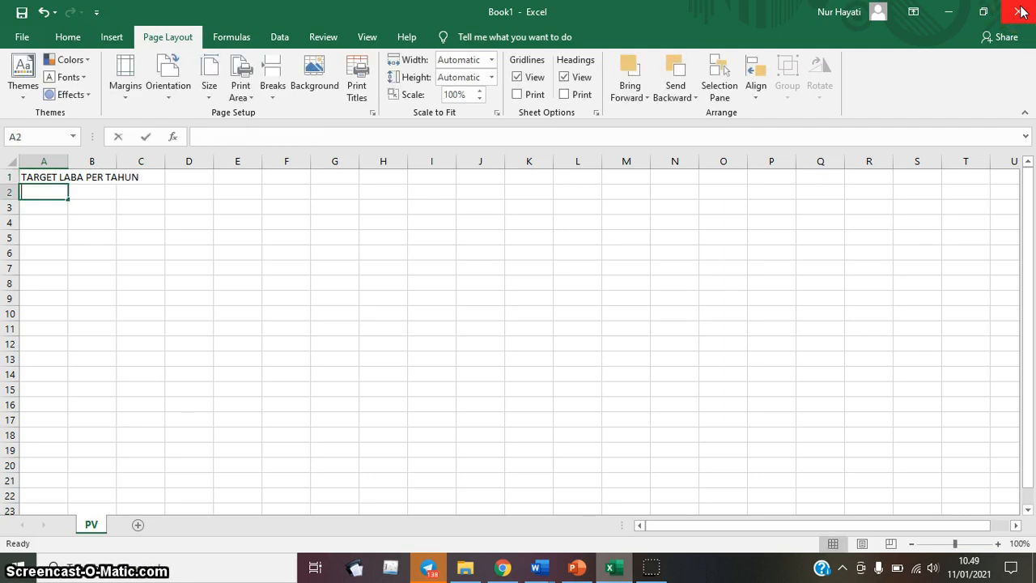
text(BUNGA)
key(Return)
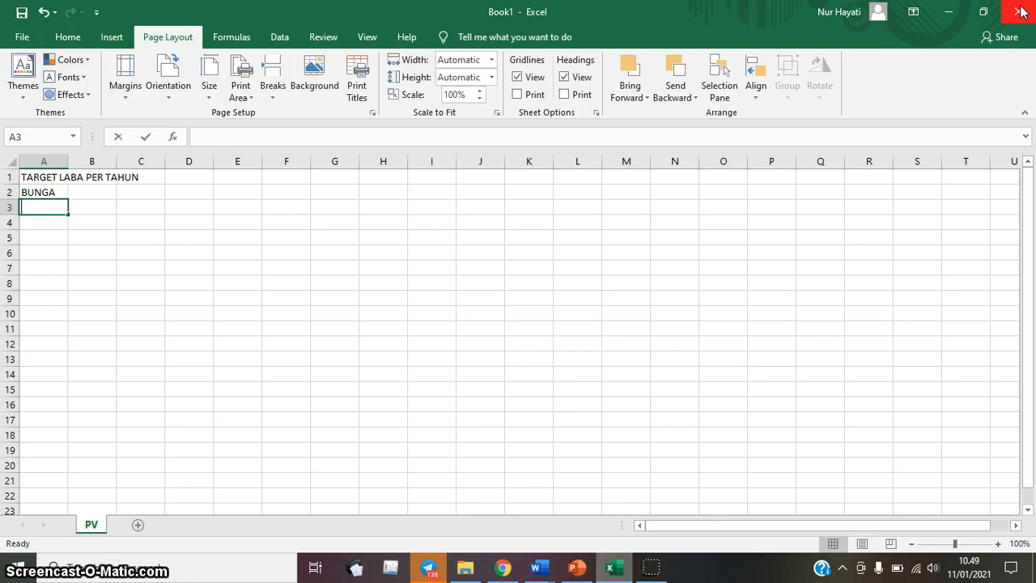
text(BANYAK PERIODE)
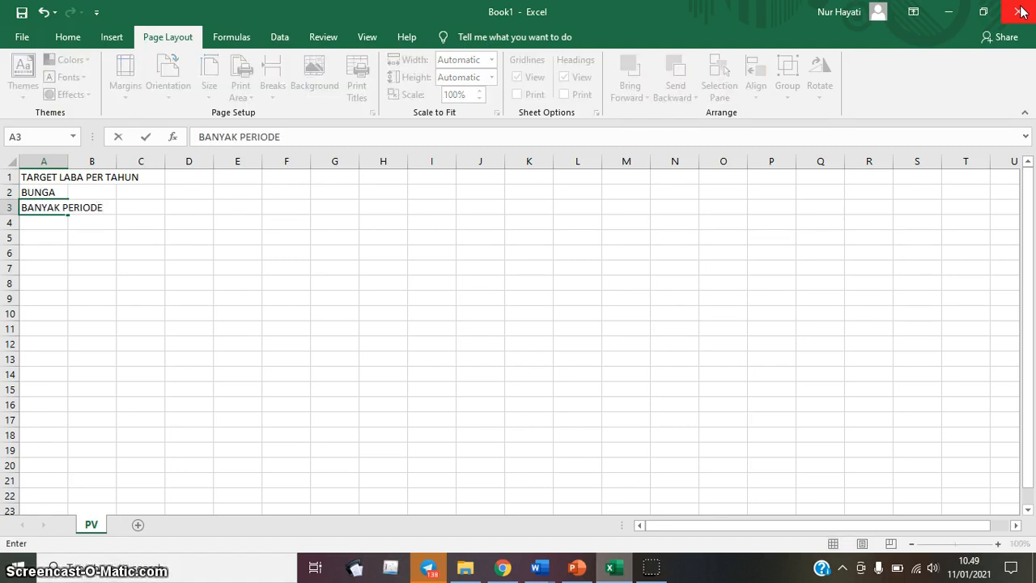
key(Return)
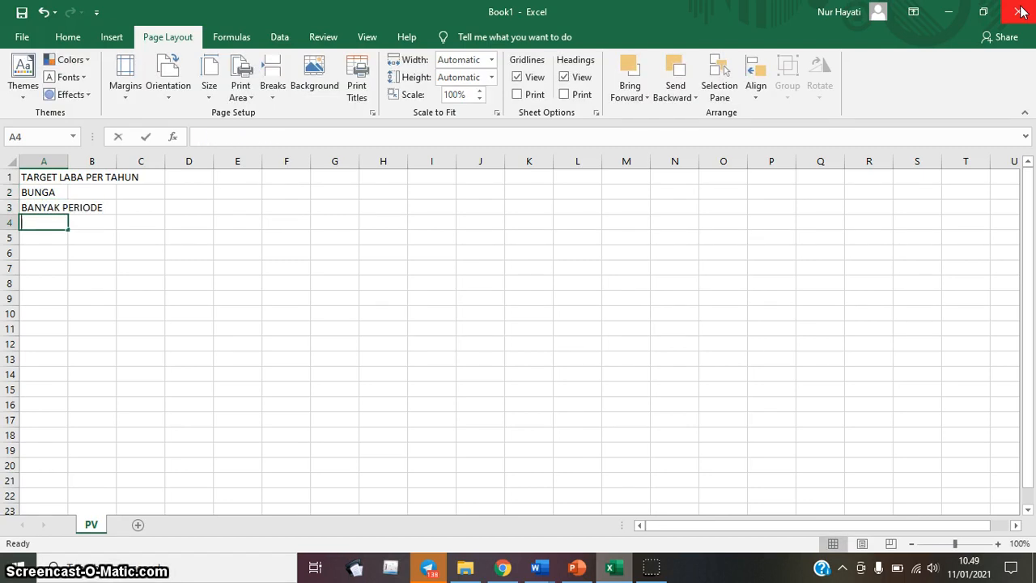
text(NILAI IN)
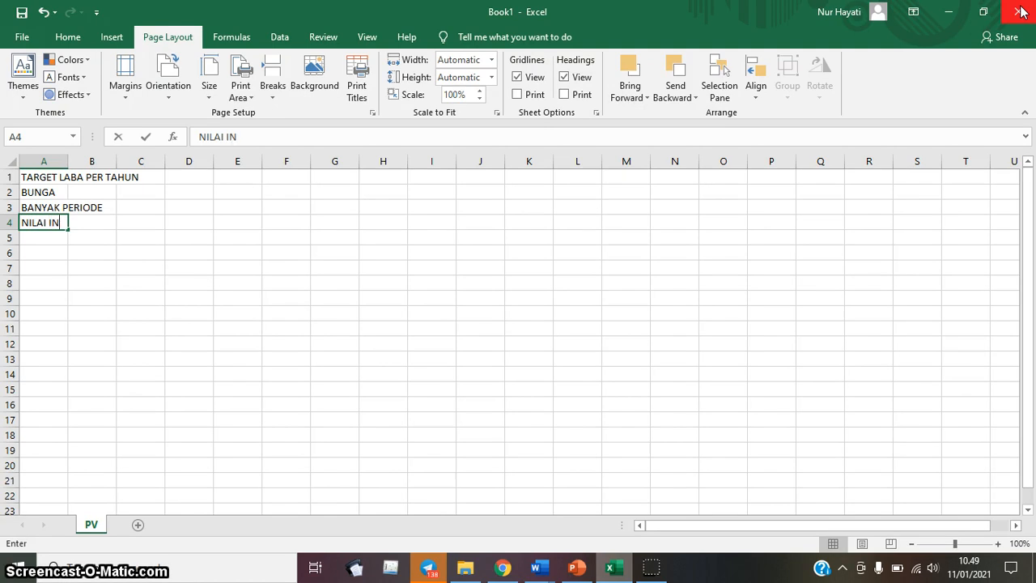
text(VESTASI)
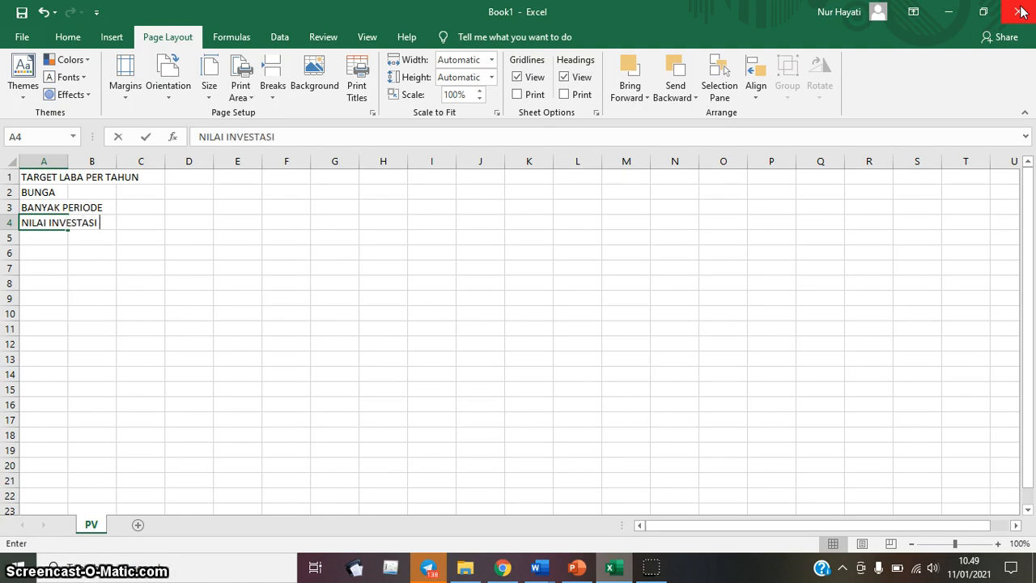
text( MAKSIM)
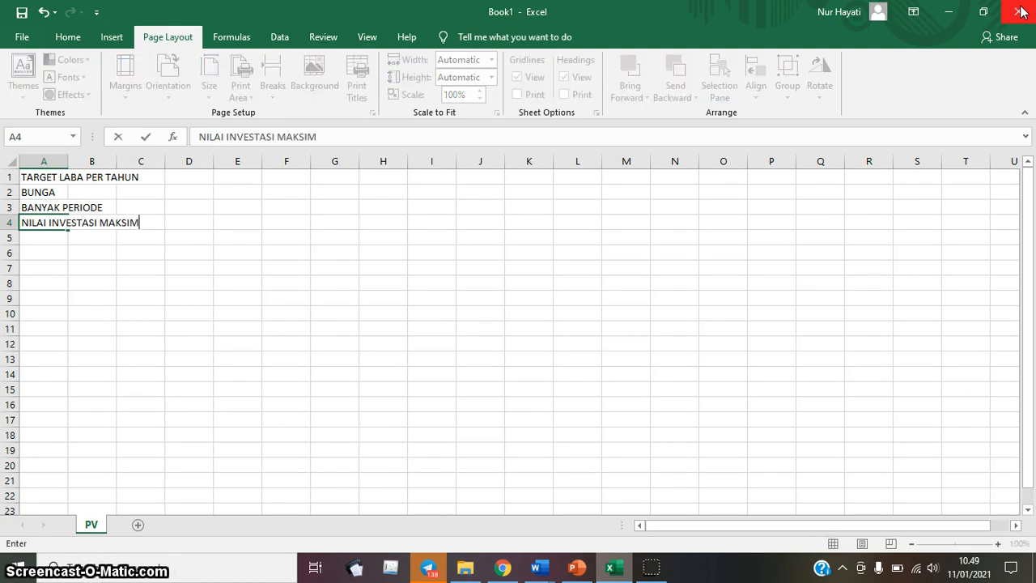
text(UM)
key(Return)
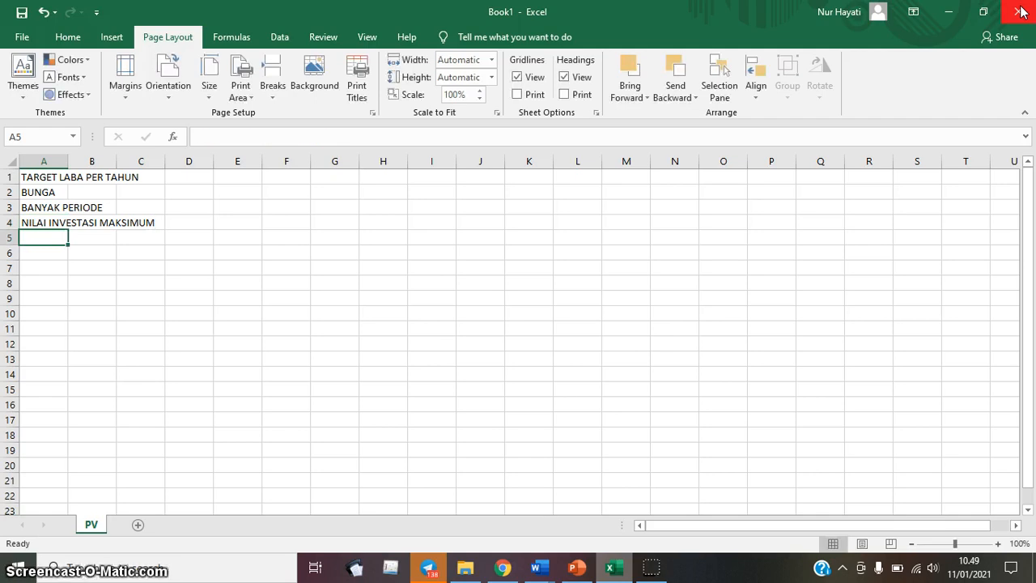
Enter 100000000 in cell D1 as the annual profit target
key(Right)
key(Right)
key(Right)
key(Up)
key(Up)
key(Up)
key(Up)
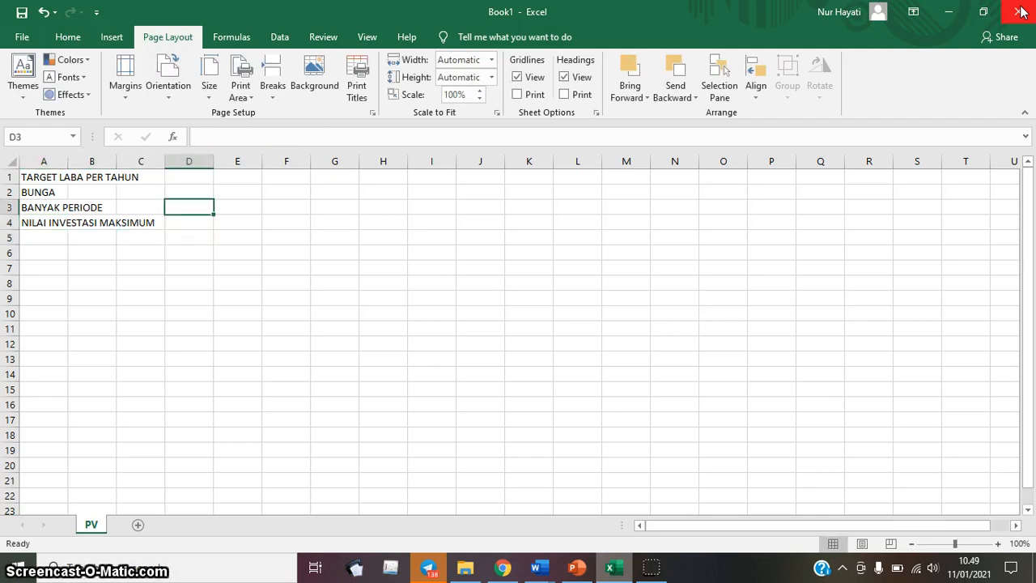
key(Down)
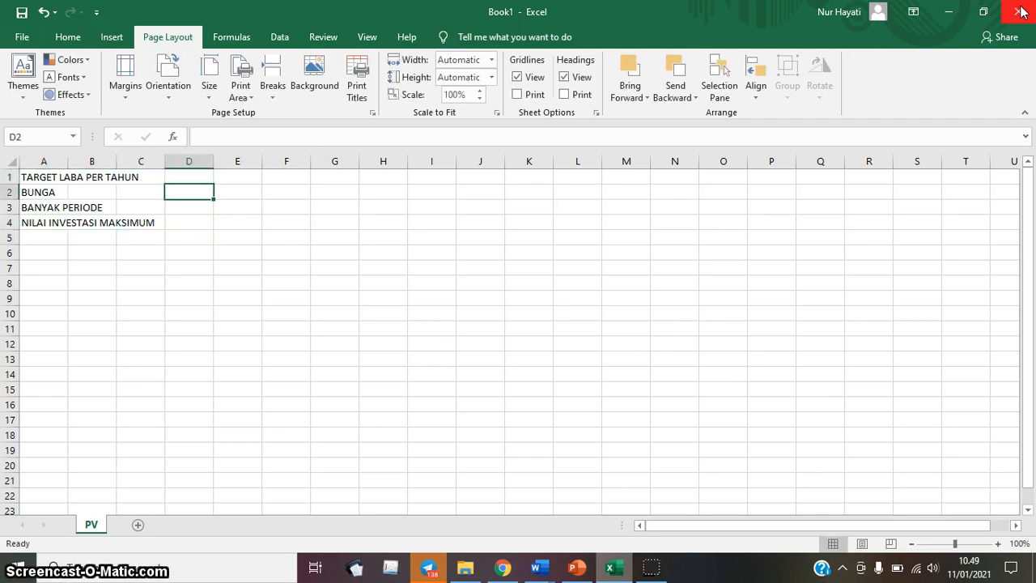
key(Up)
text(100000)
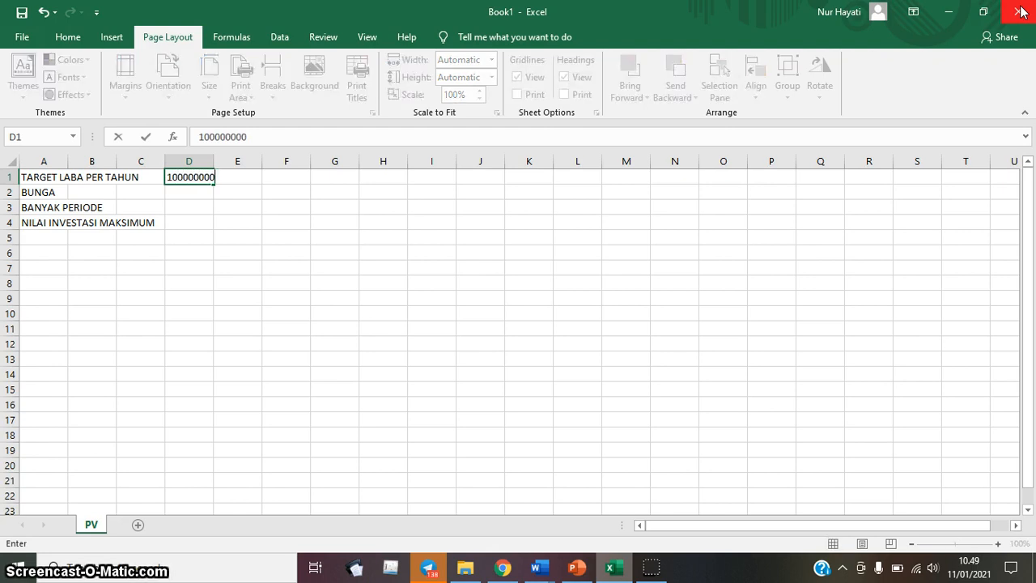
key(Return)
Format the profit target in D1 with the Accounting number format
key(Up)
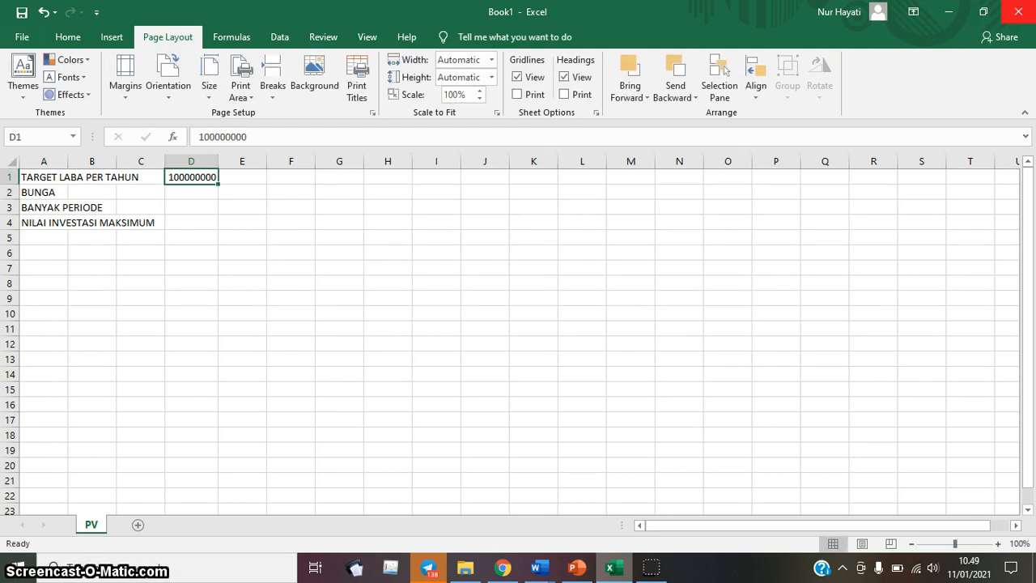
click(64, 38)
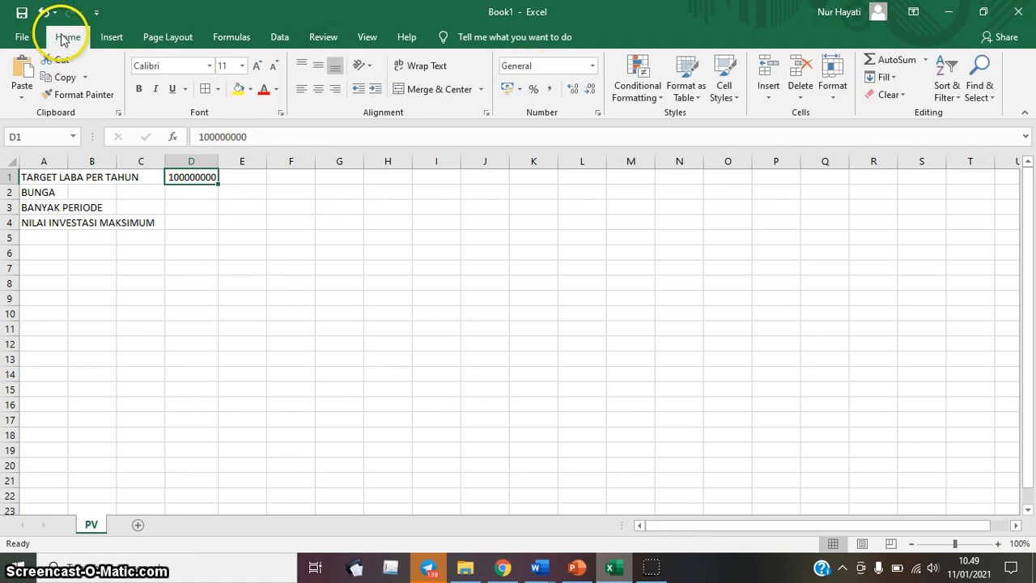
click(592, 65)
click(601, 203)
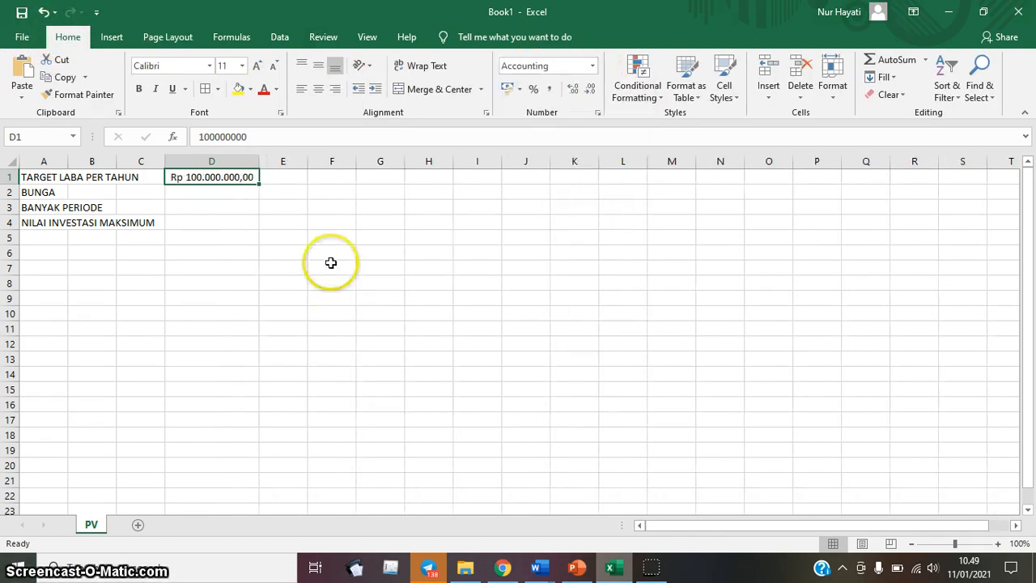
Enter the interest rate 10% in D2 and the number of periods 5 in D3
click(248, 194)
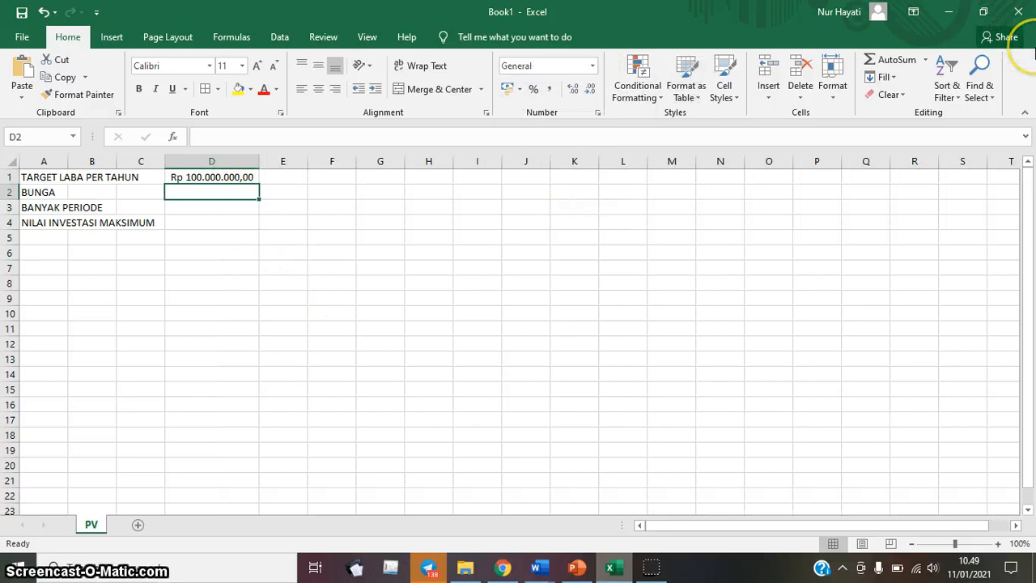
key(F2)
text(10%)
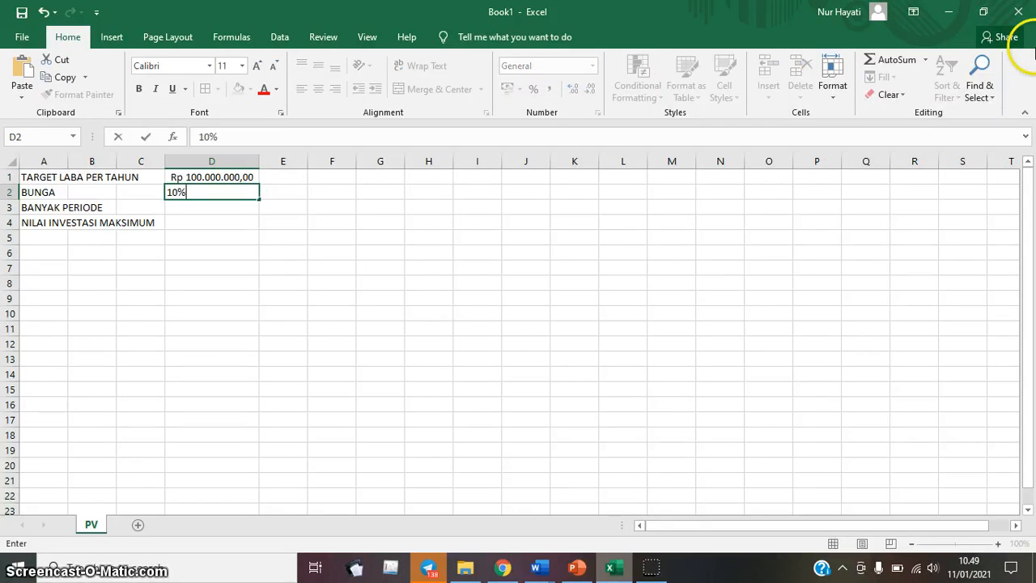
key(Return)
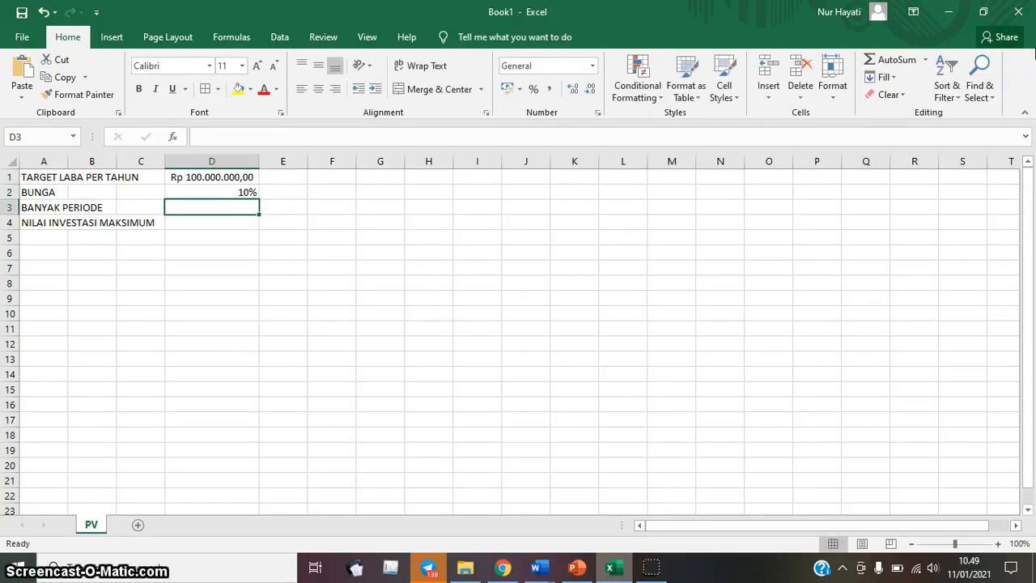
text(5)
key(Return)
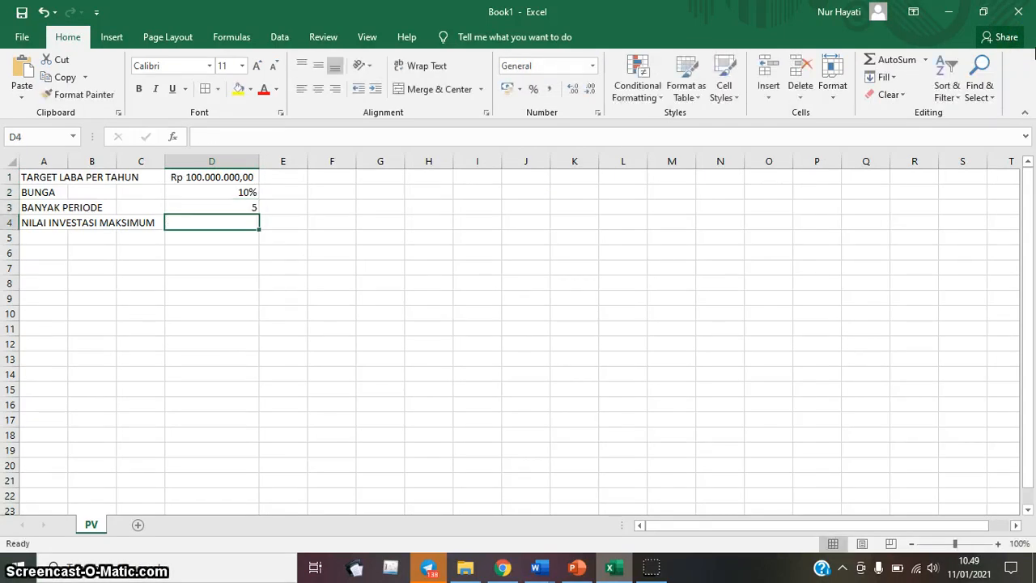
Enter the table headers PERIODE, NILAI INVESTASI, BUNGA, LABA and NILAI AKHIR across cells A6 to E6
click(44, 255)
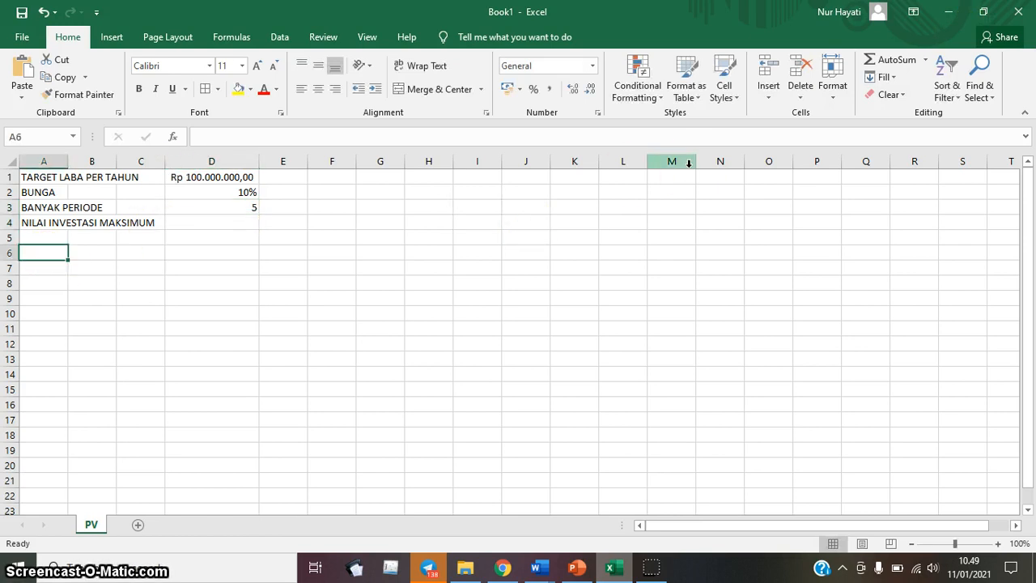
text(PERIODE)
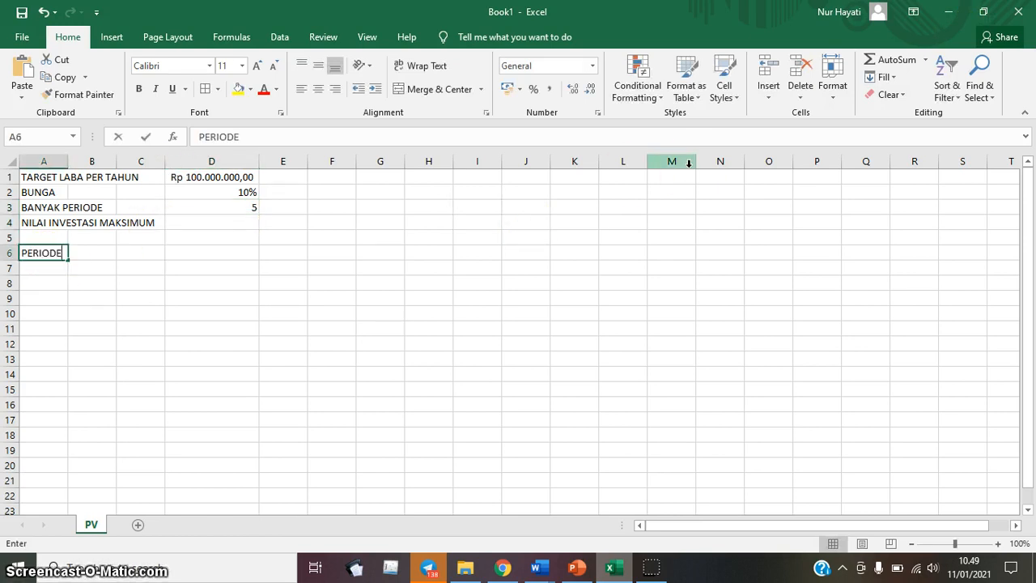
key(Tab)
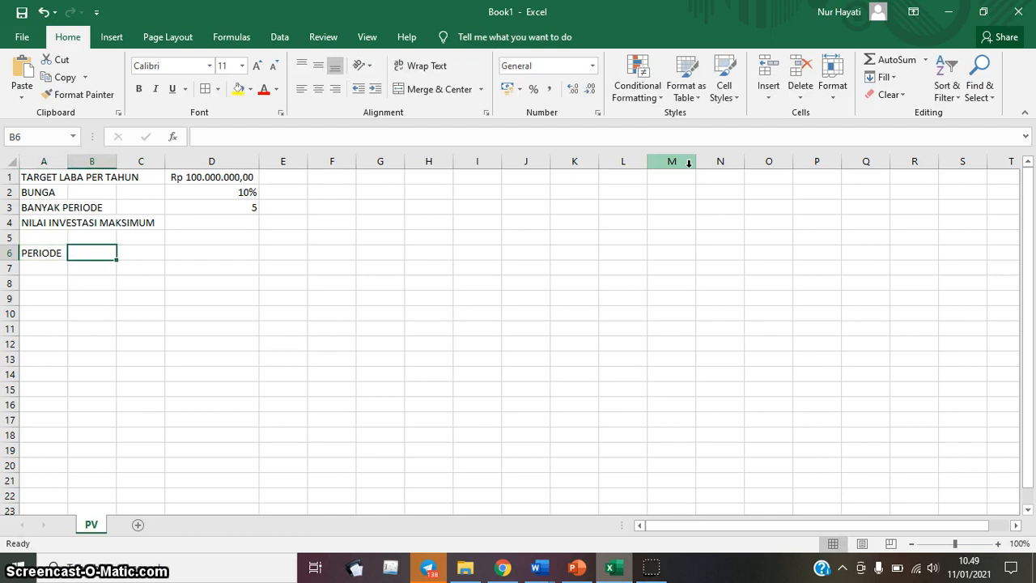
text(NILAI IN)
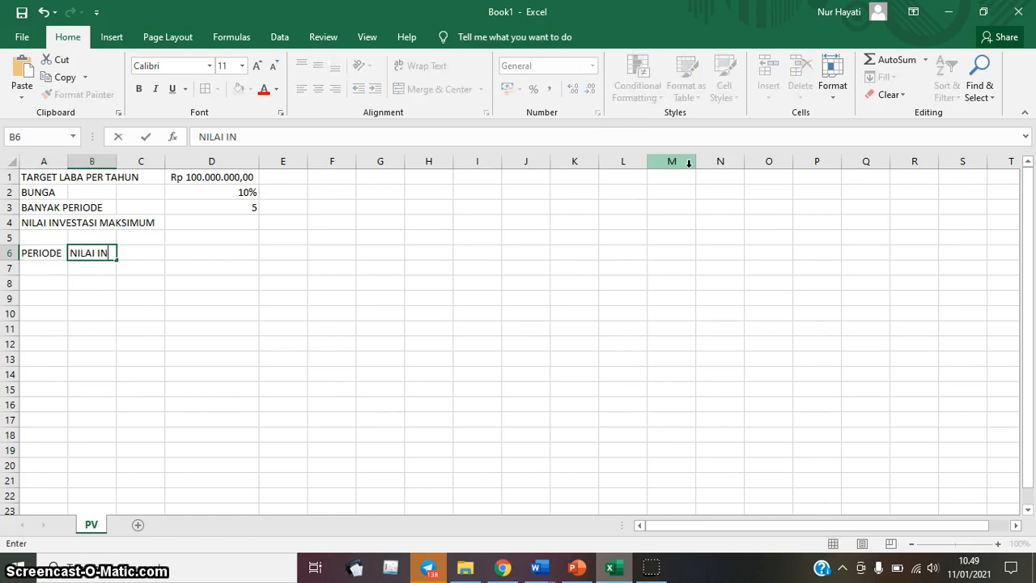
text(VESTASI)
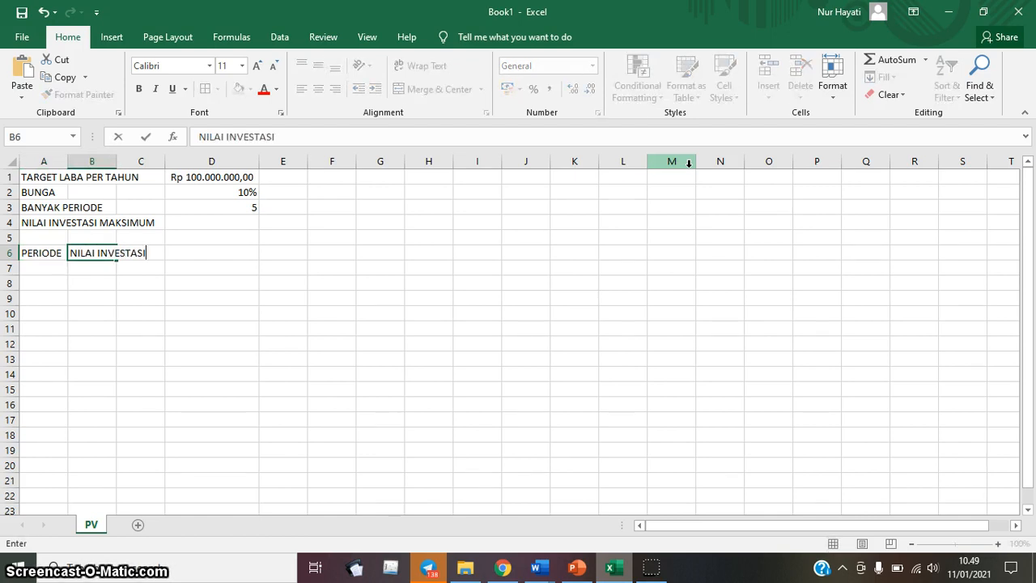
key(Tab)
text(B)
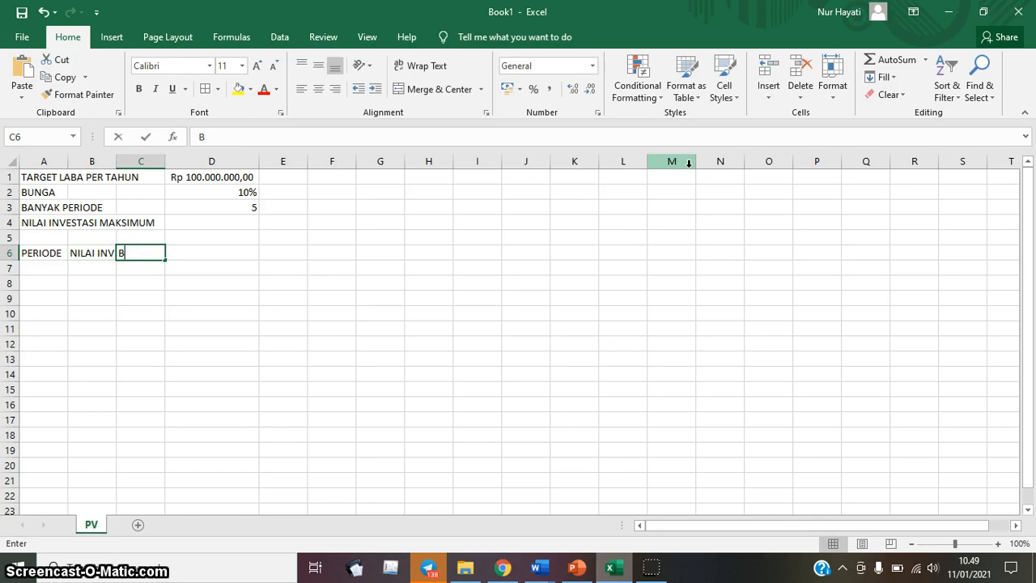
text(UNGA)
key(Tab)
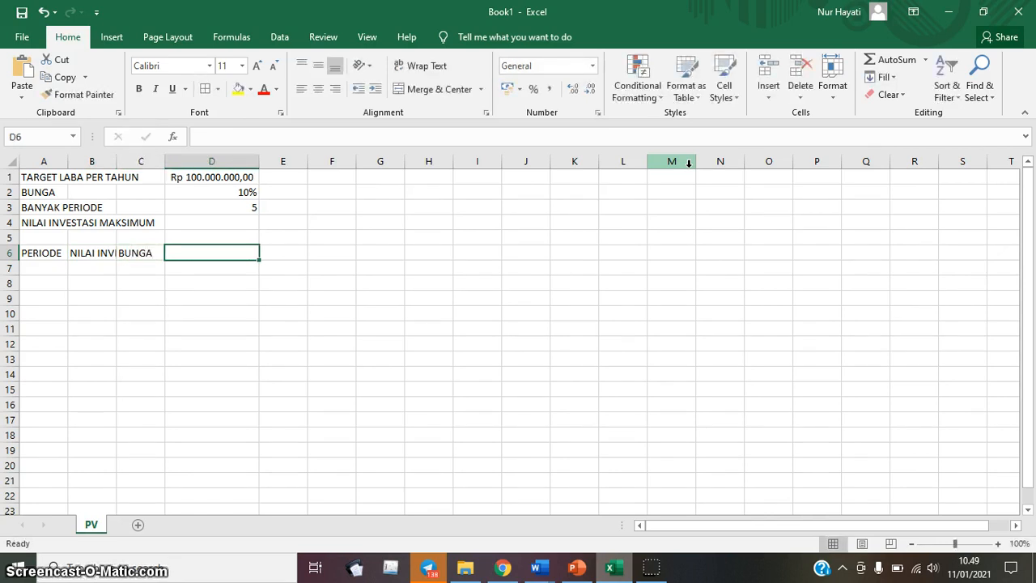
text(LABA)
key(Tab)
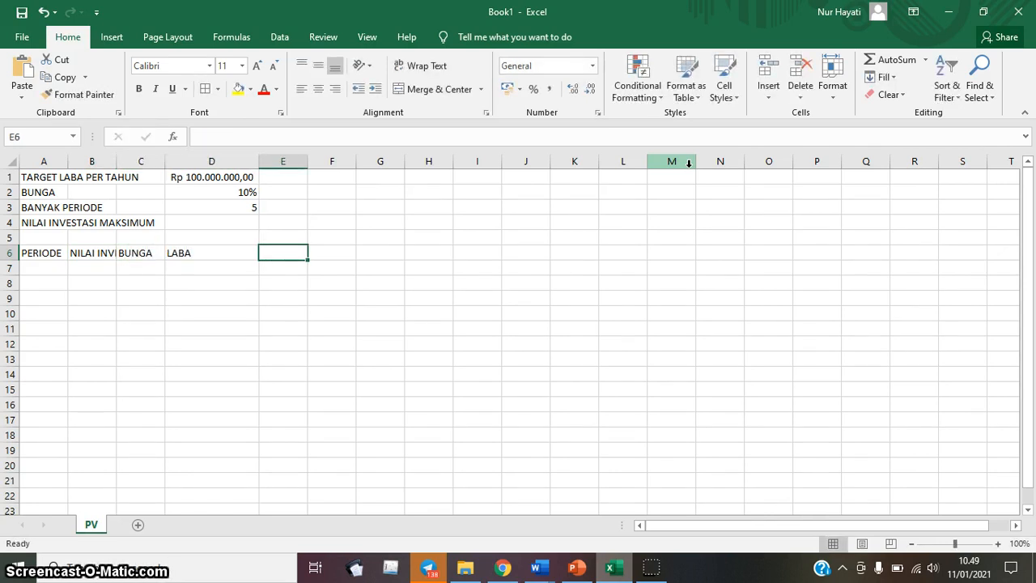
text(NILAI )
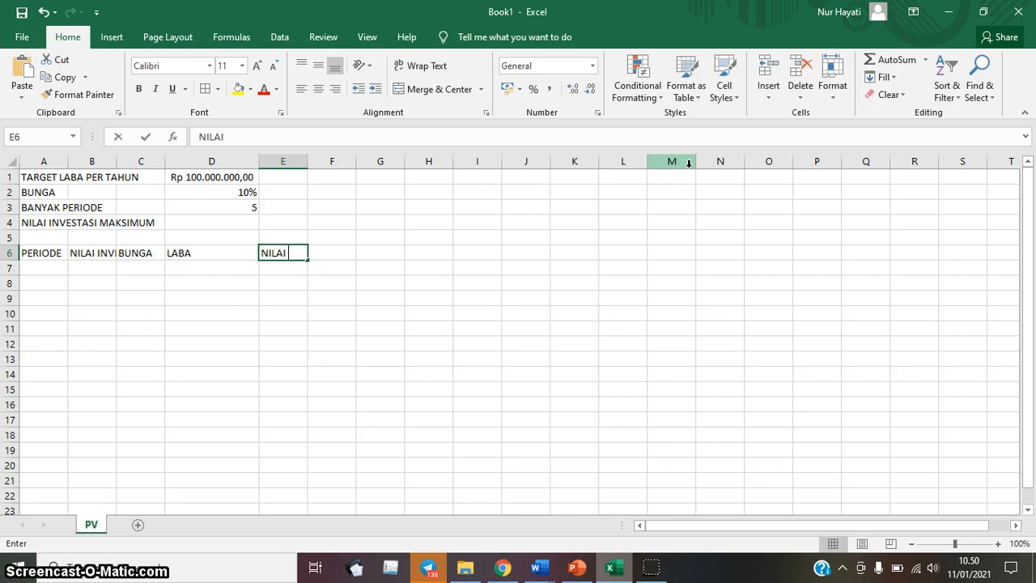
text(AKHIR)
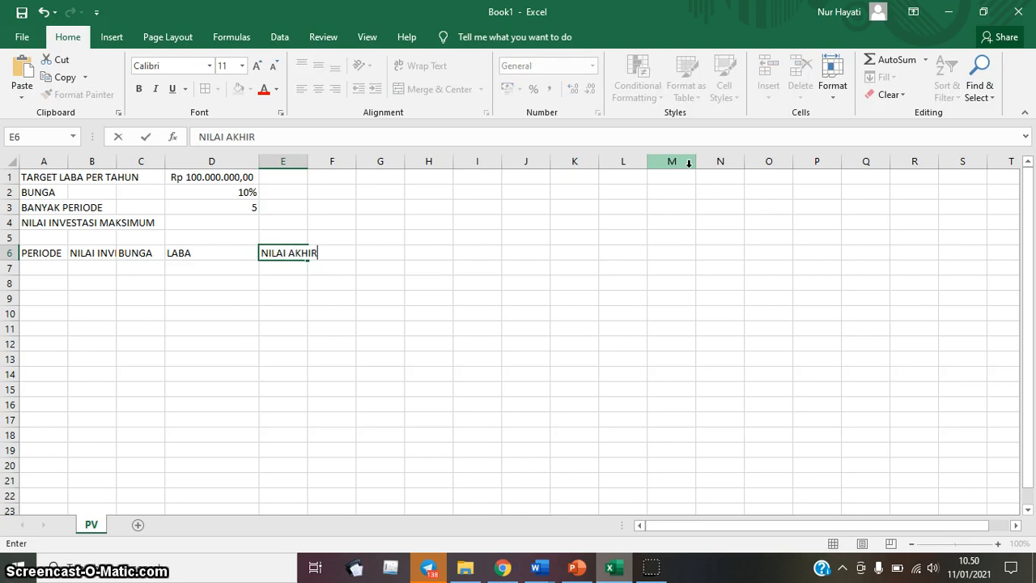
key(Return)
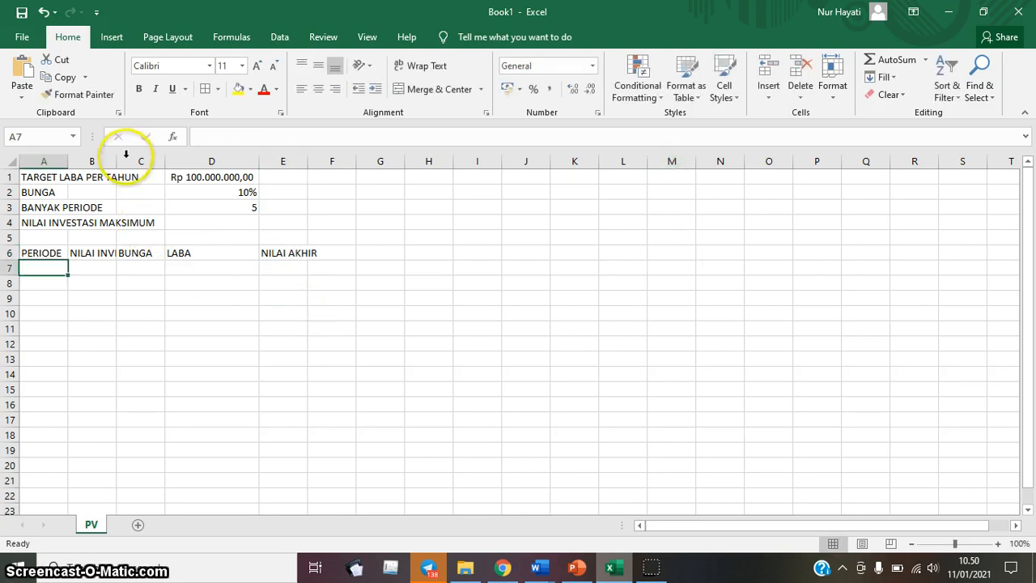
Widen columns B, C and E so that the table headers fit and amounts have room
drag(117, 162, 250, 161)
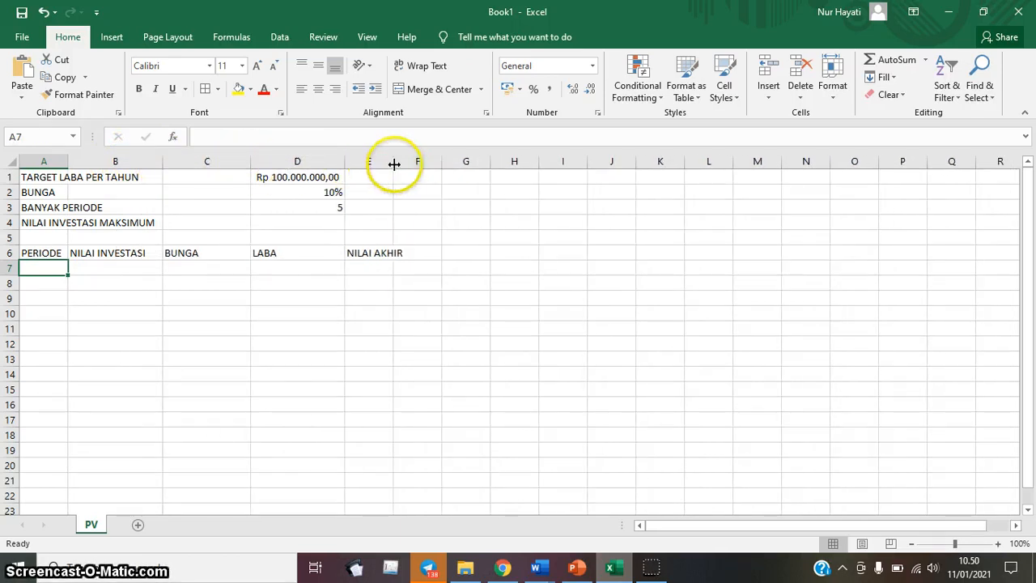
drag(394, 163, 422, 164)
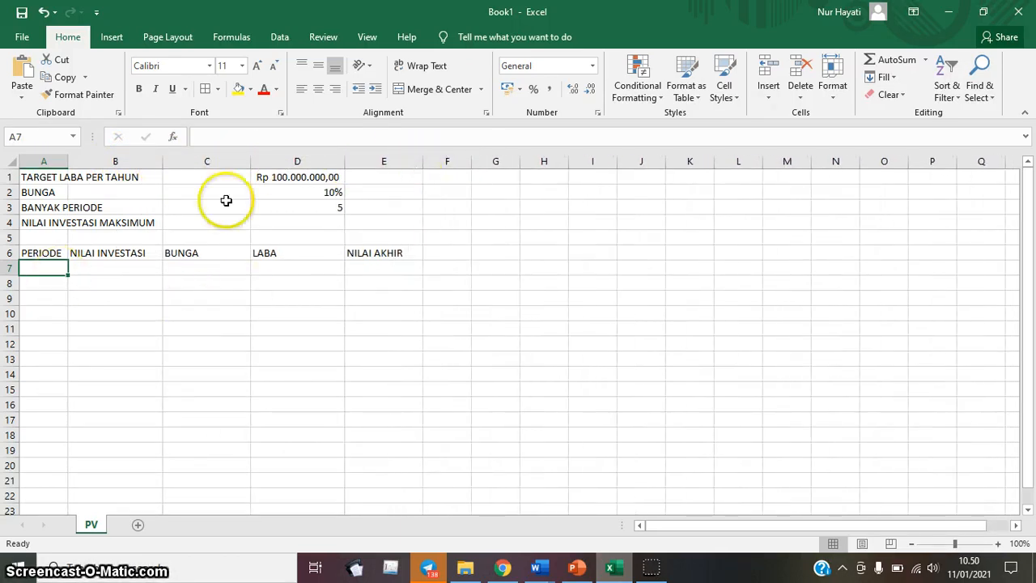
Fill cells A7 to A11 with the period numbers 1 to 5 and center them horizontally
text(1)
key(Return)
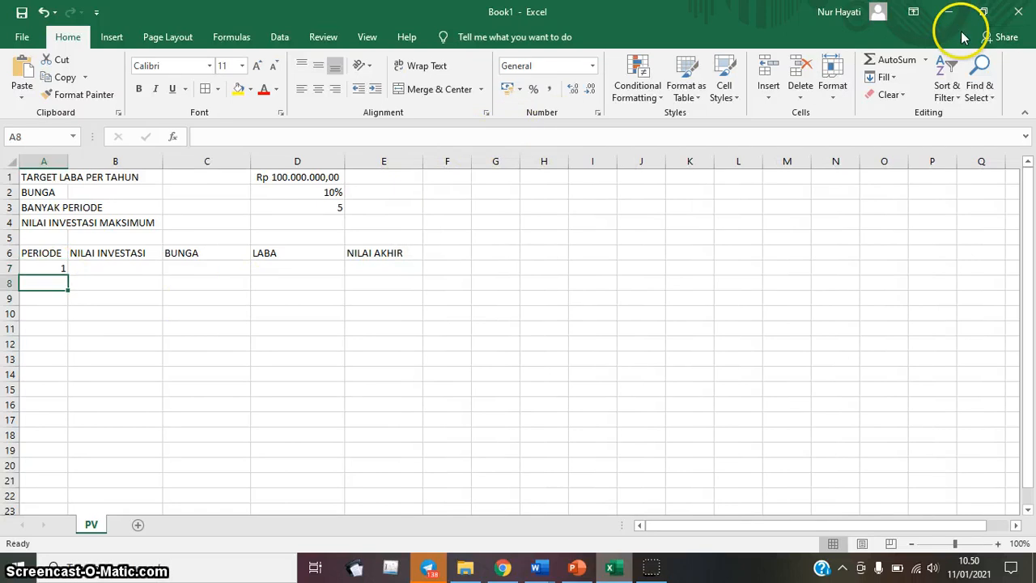
text(2)
key(ctrl+Return)
key(Down)
key(Up)
key(Up)
key(shift+Down)
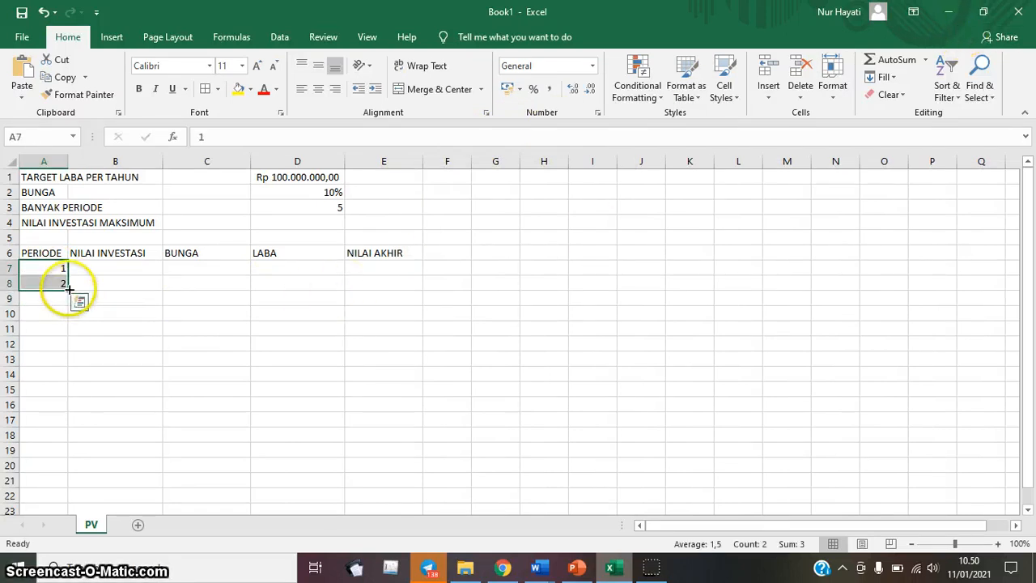
drag(68, 290, 73, 332)
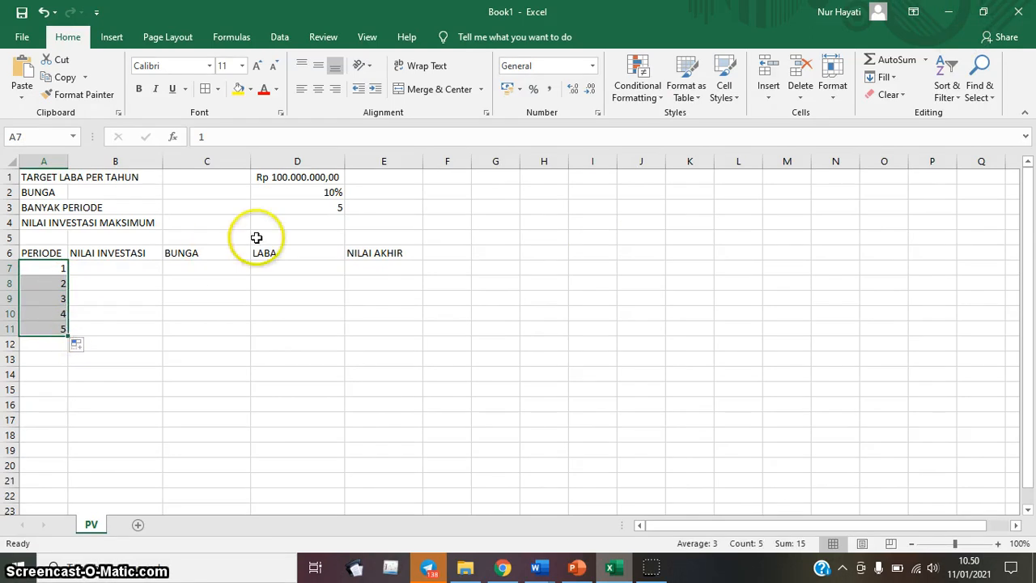
click(317, 89)
key(Up)
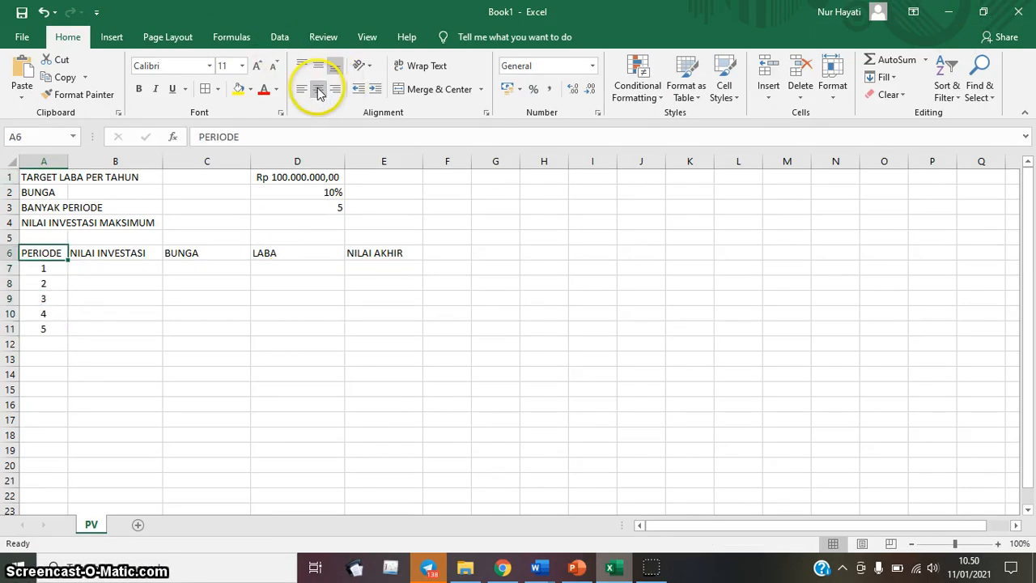
Apply all borders to the table range A6 to E11
key(shift+Right)
key(shift+Right)
key(shift+Right)
key(shift+Right)
key(shift+Right)
key(shift+Down)
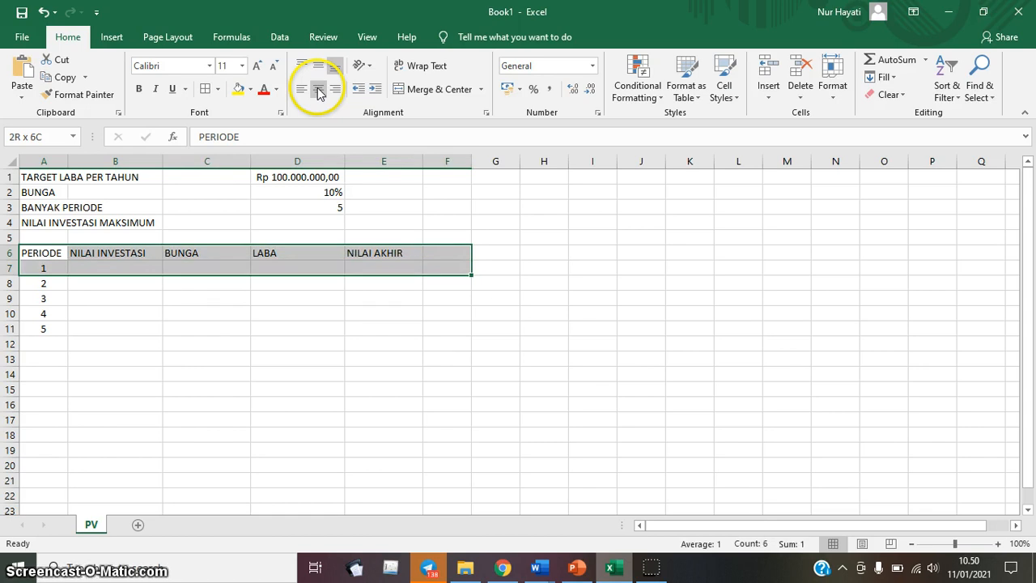
key(shift+Left)
key(shift+Down)
key(shift+Down)
key(shift+Down)
key(shift+Down)
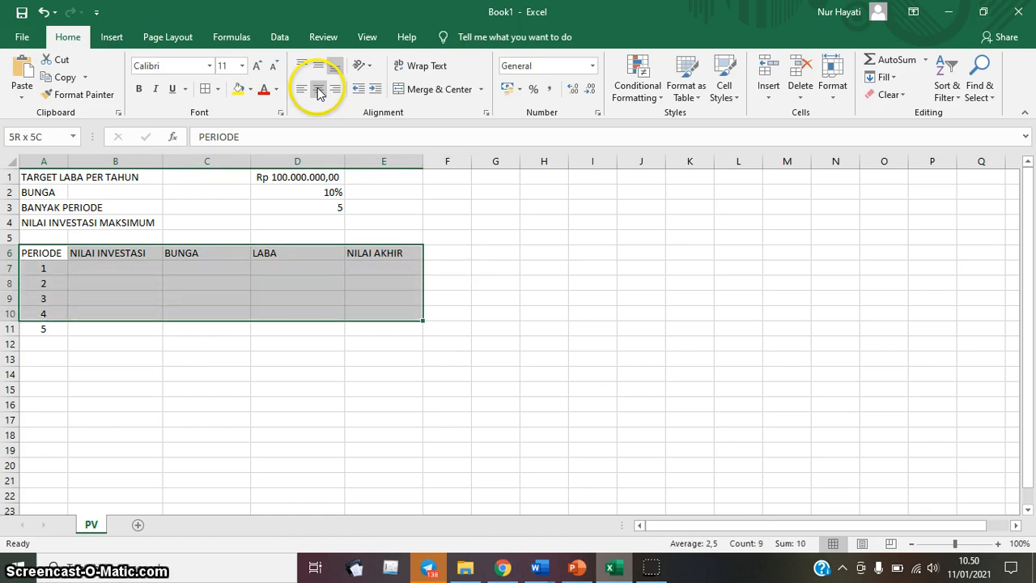
click(207, 88)
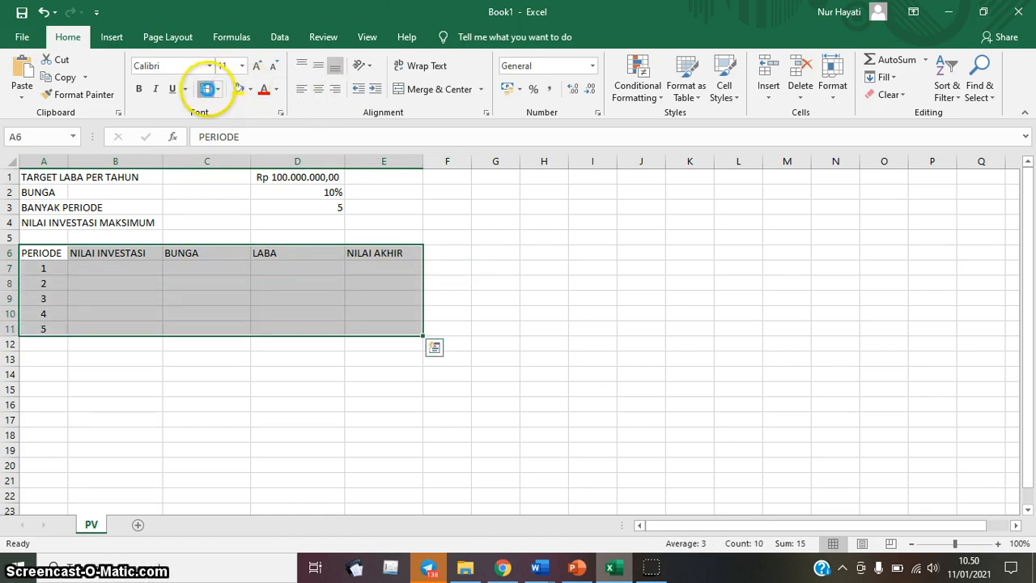
Center the table headers in A6 to E6 horizontally and make them bold
click(39, 251)
key(shift+Right)
key(shift+Right)
key(shift+Right)
key(shift+Right)
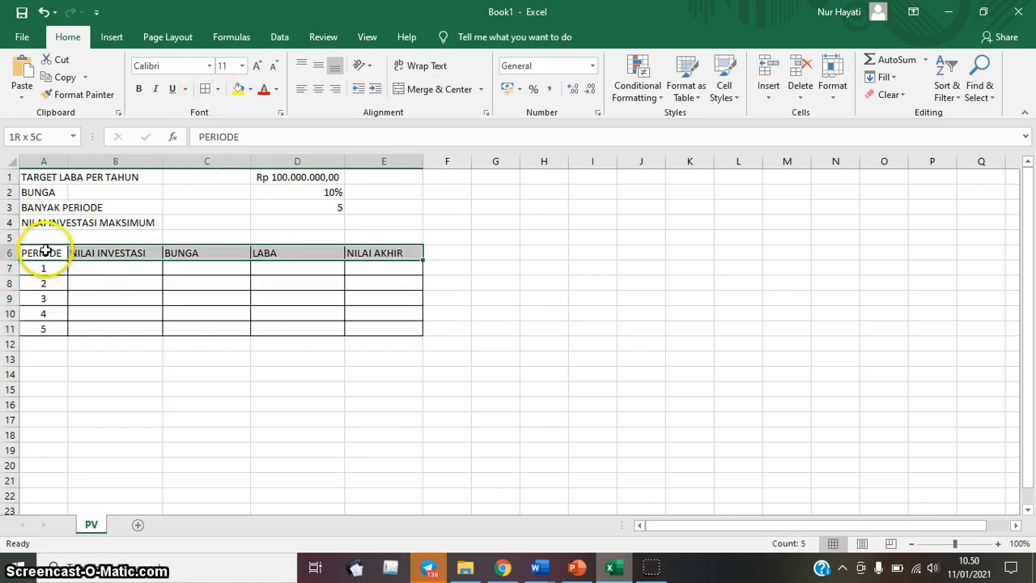
click(318, 90)
click(143, 89)
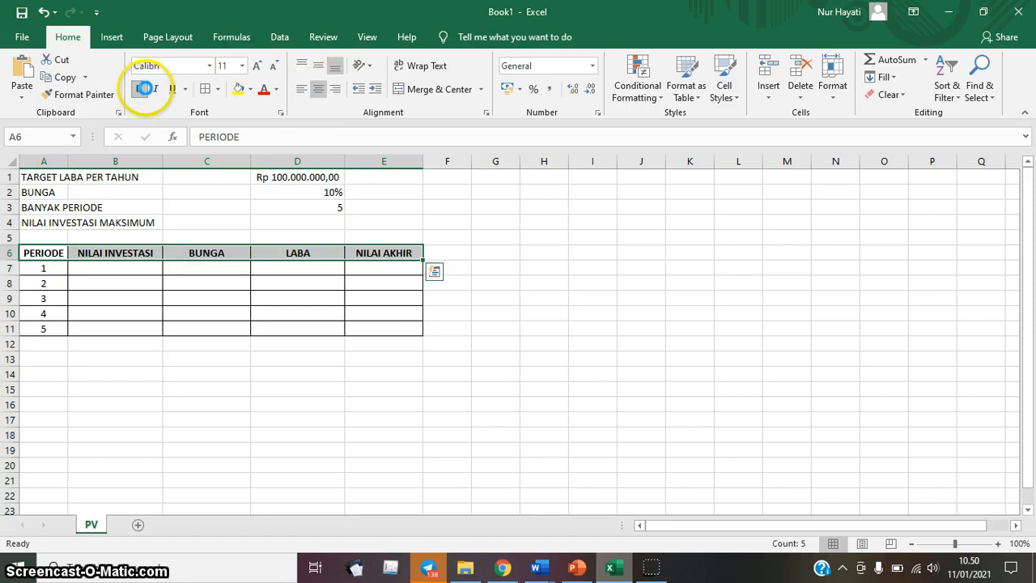
click(292, 353)
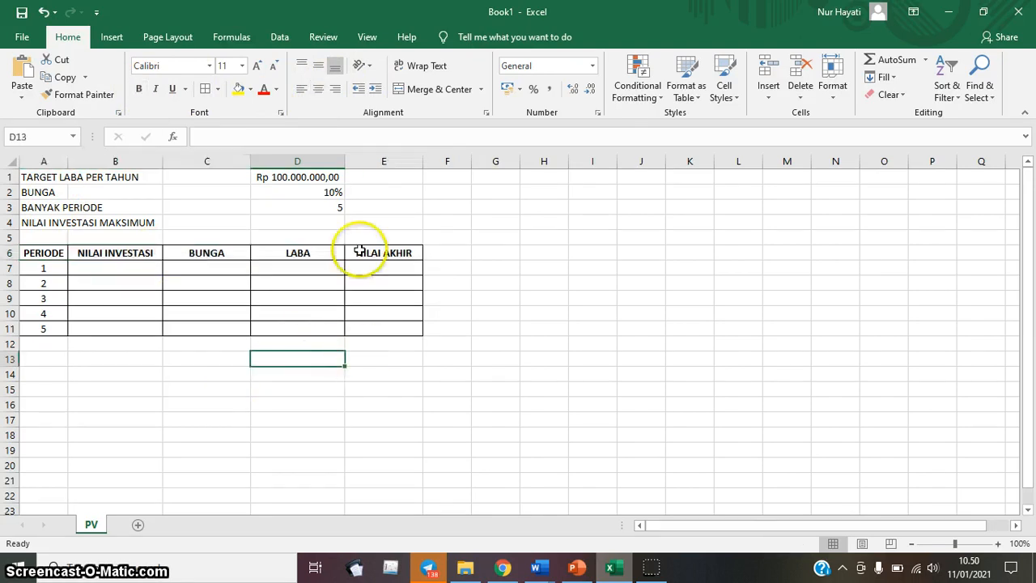
Calculate the maximum investment value in D4 with the formula =PV(D2;D3;D1;0;0)
click(305, 221)
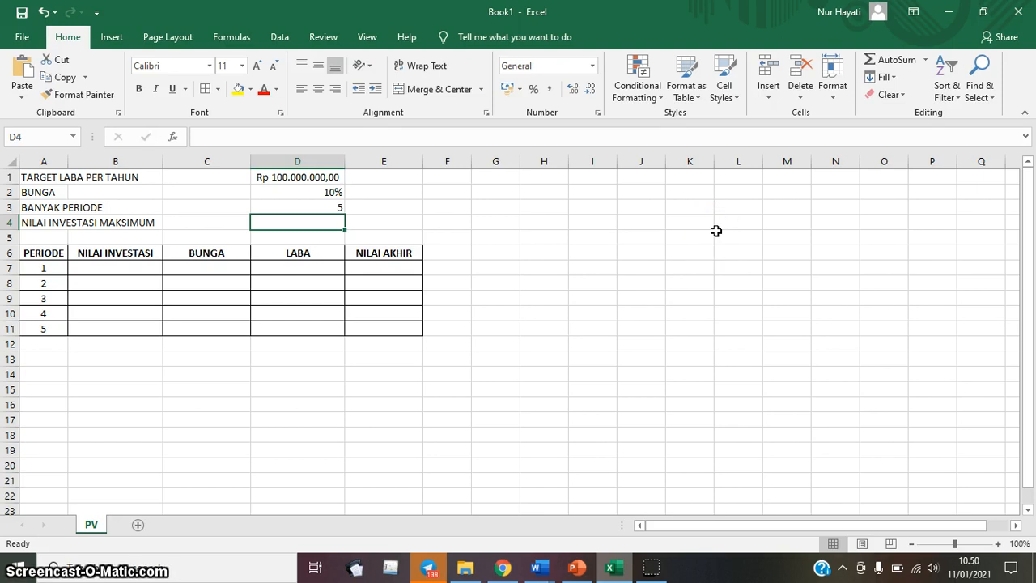
text(=)
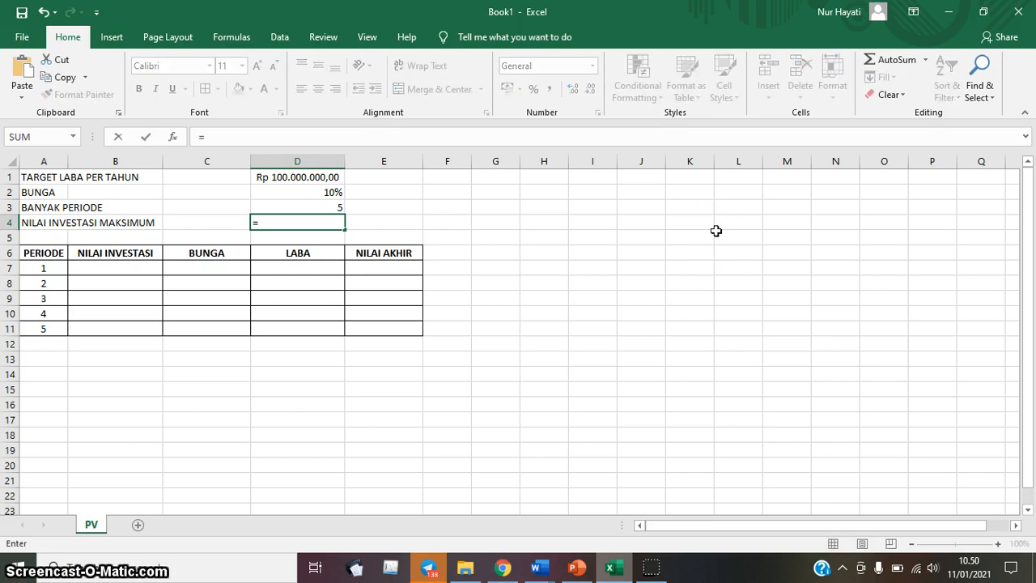
text(P)
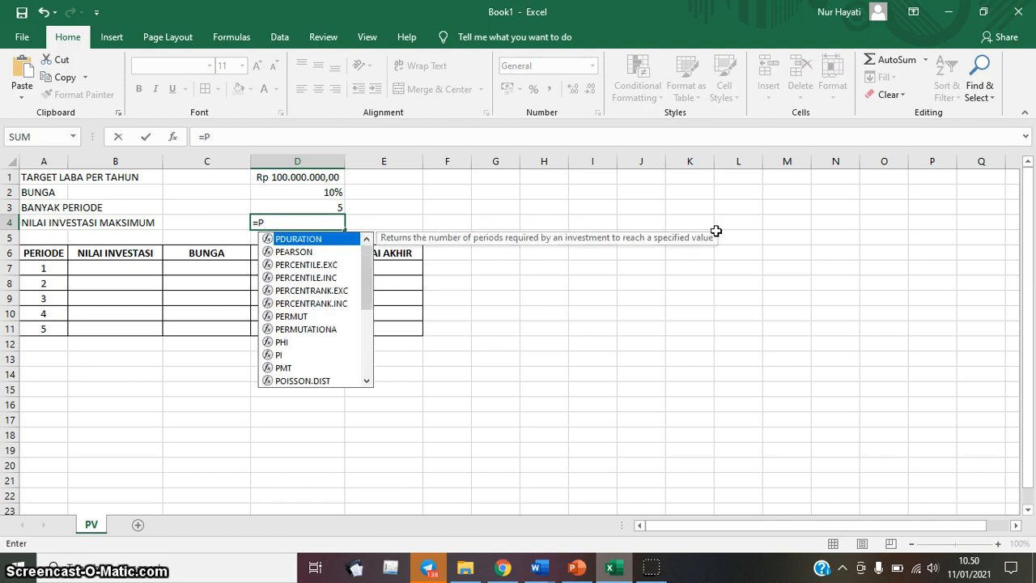
text(V()
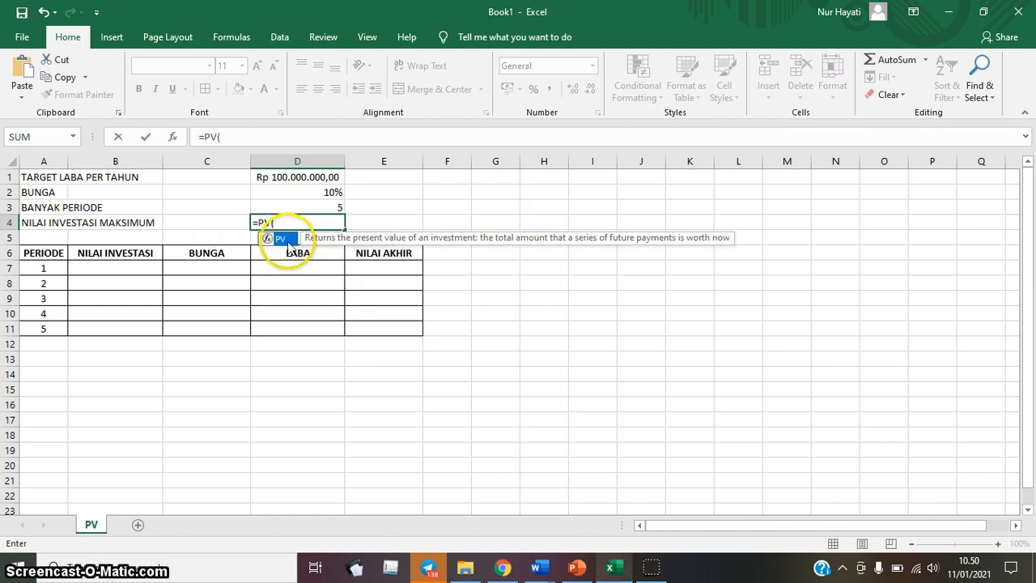
double_click(283, 238)
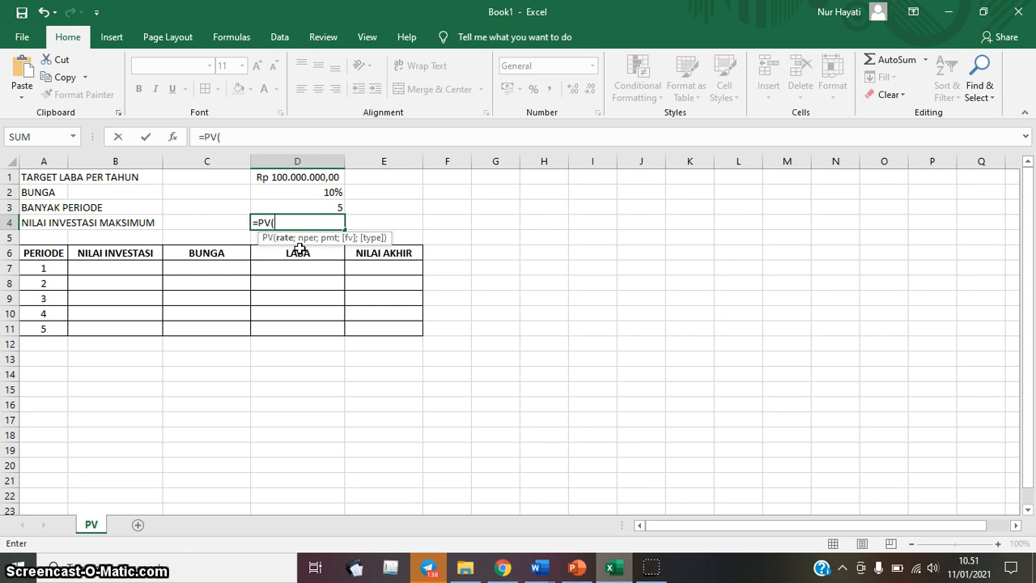
click(333, 192)
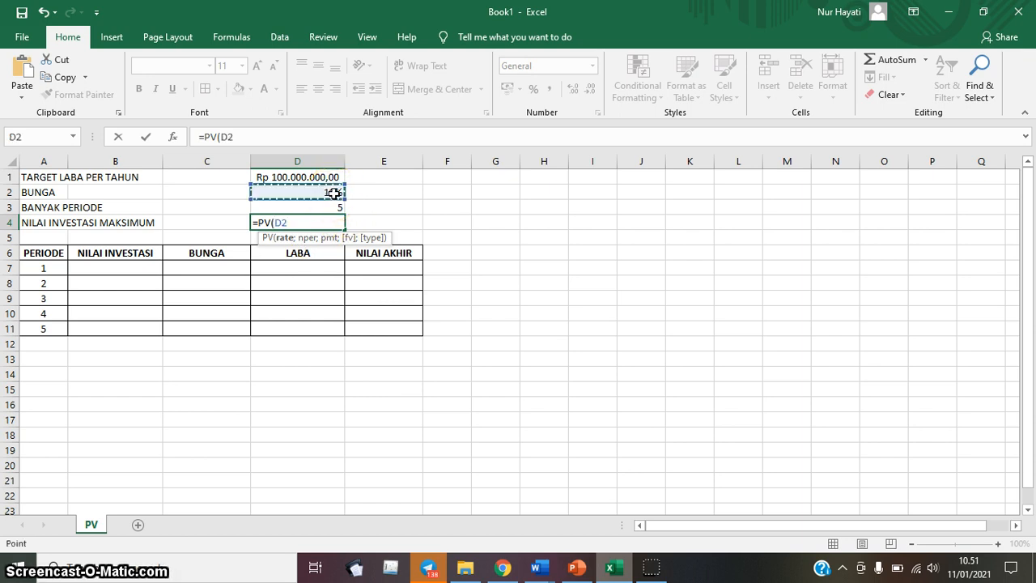
text(;)
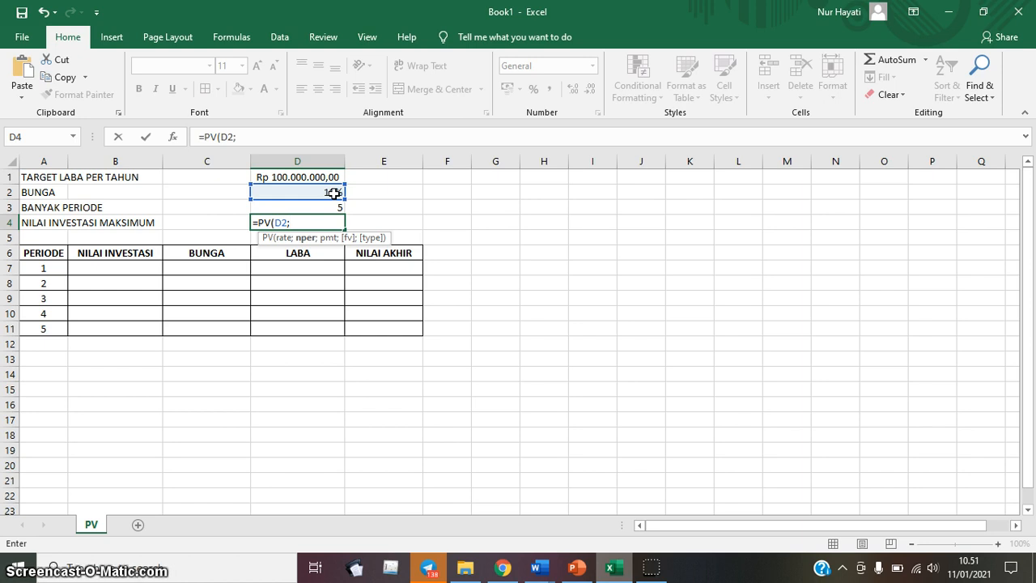
click(338, 210)
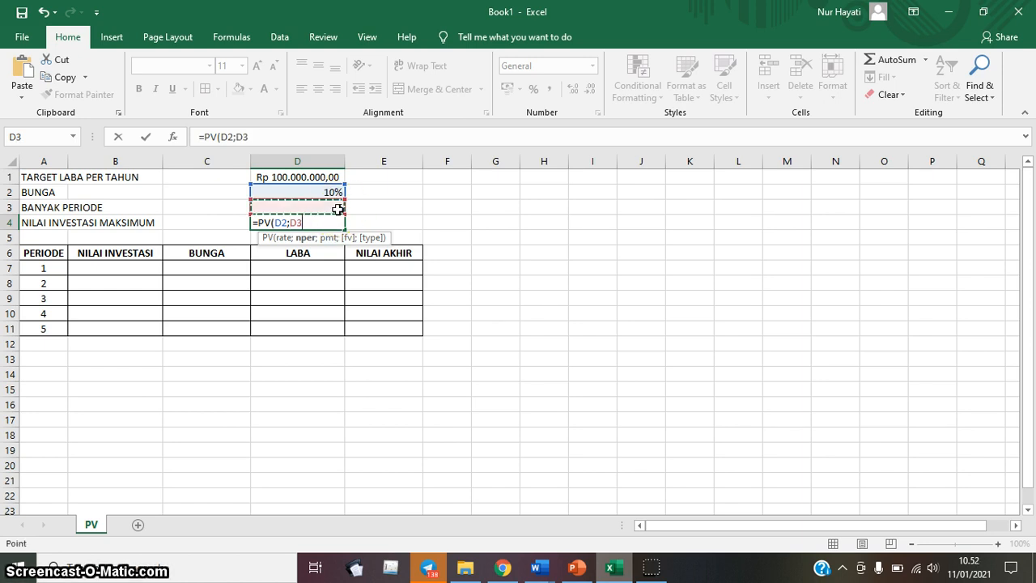
text(;)
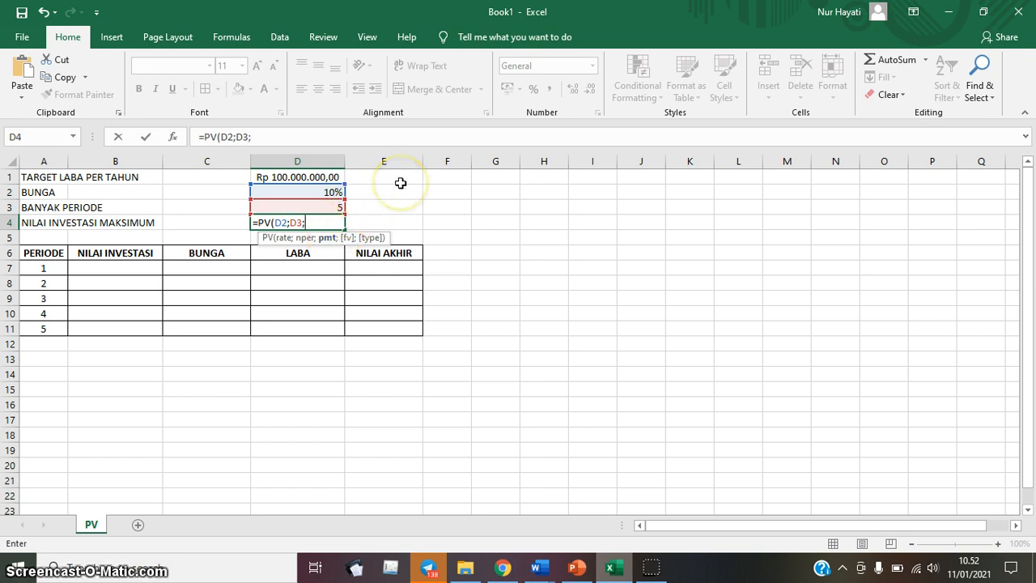
click(333, 177)
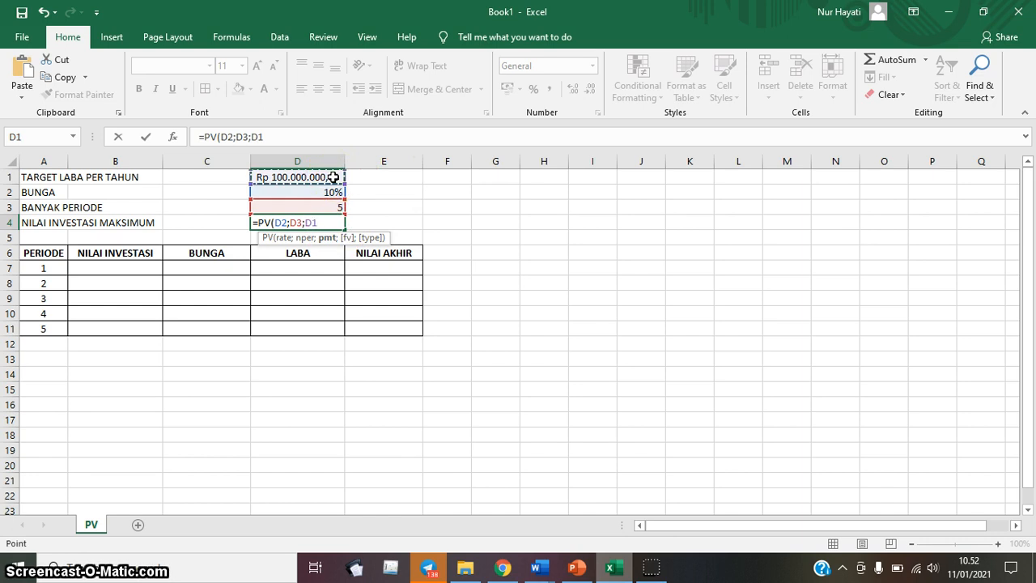
text(;)
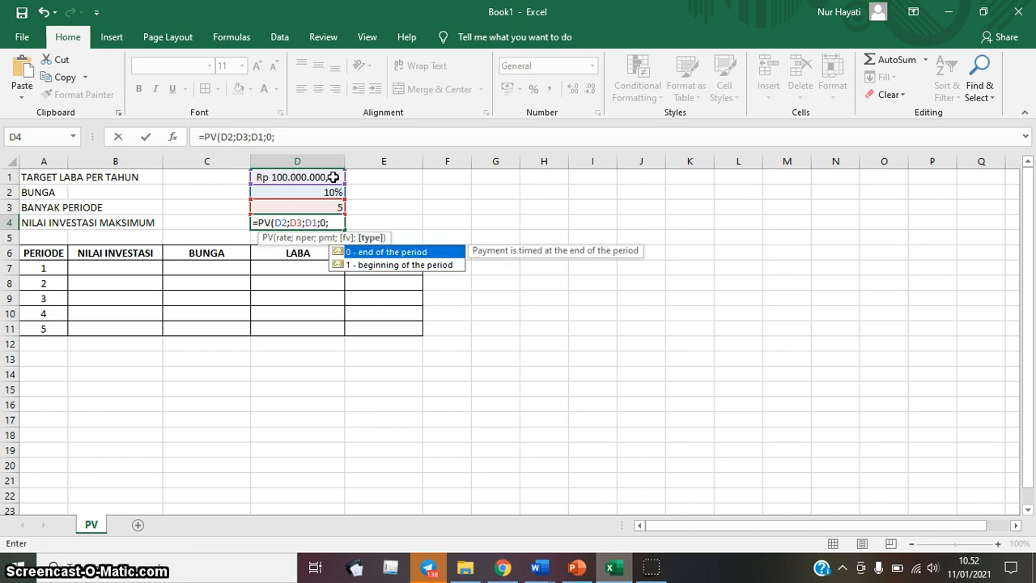
text(0))
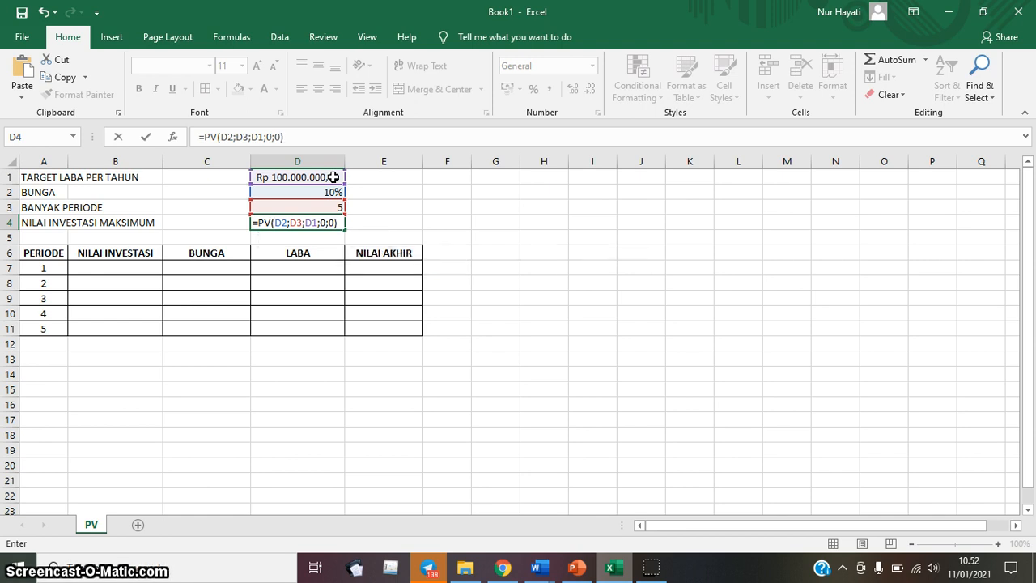
key(Return)
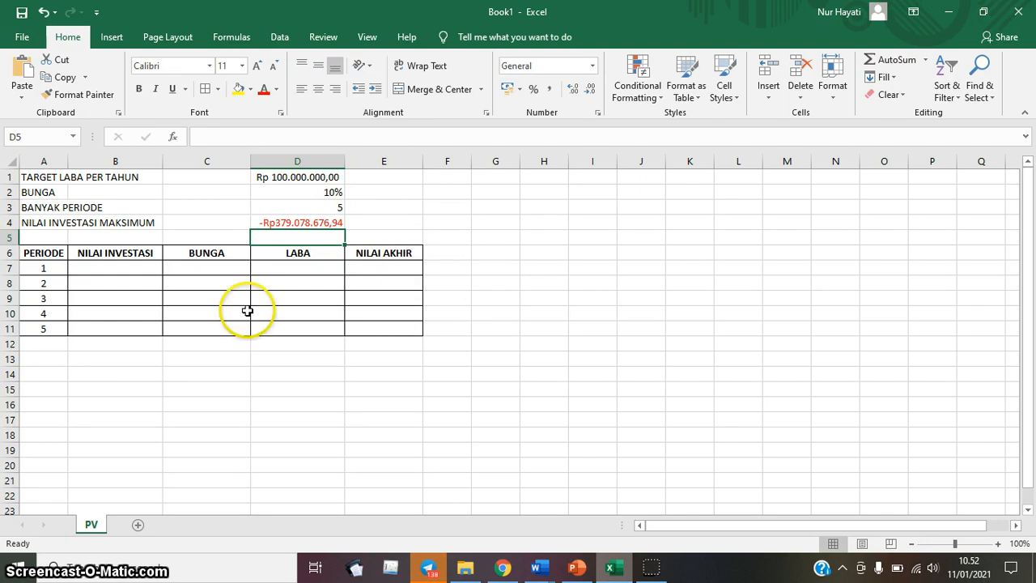
Enter the formula =-D4 in B7 to bring in the maximum investment with its sign reversed
click(139, 271)
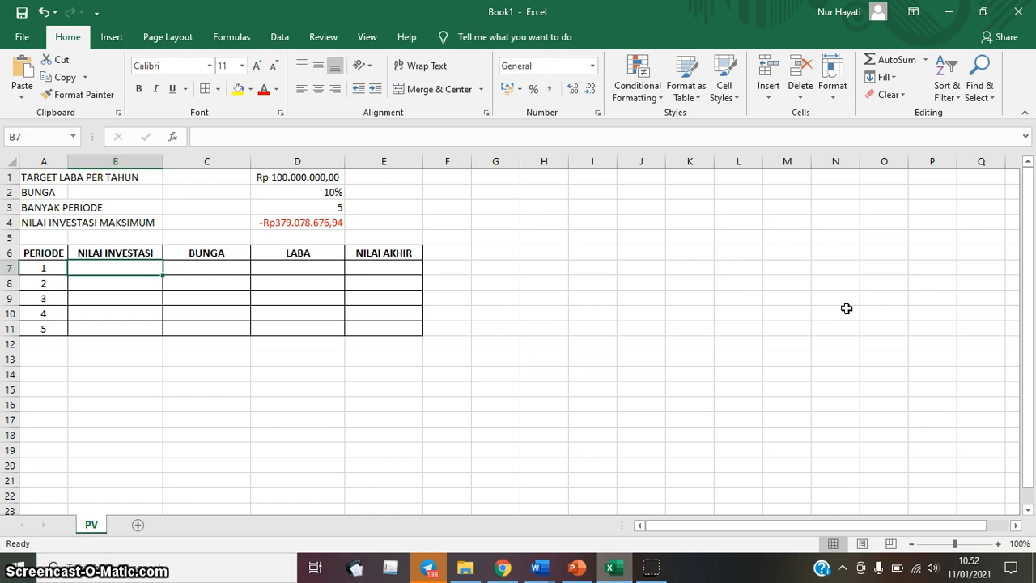
click(332, 221)
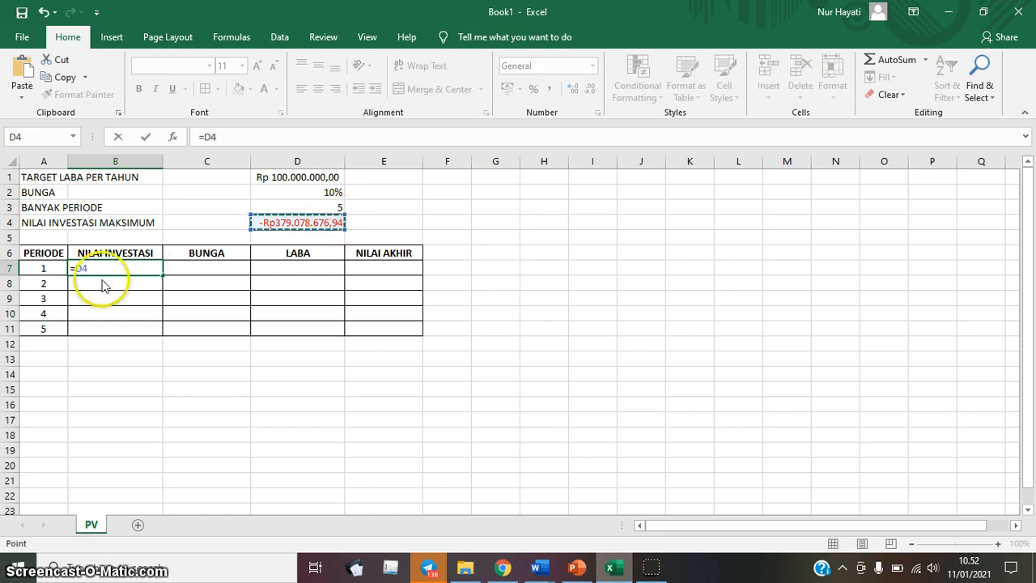
click(206, 137)
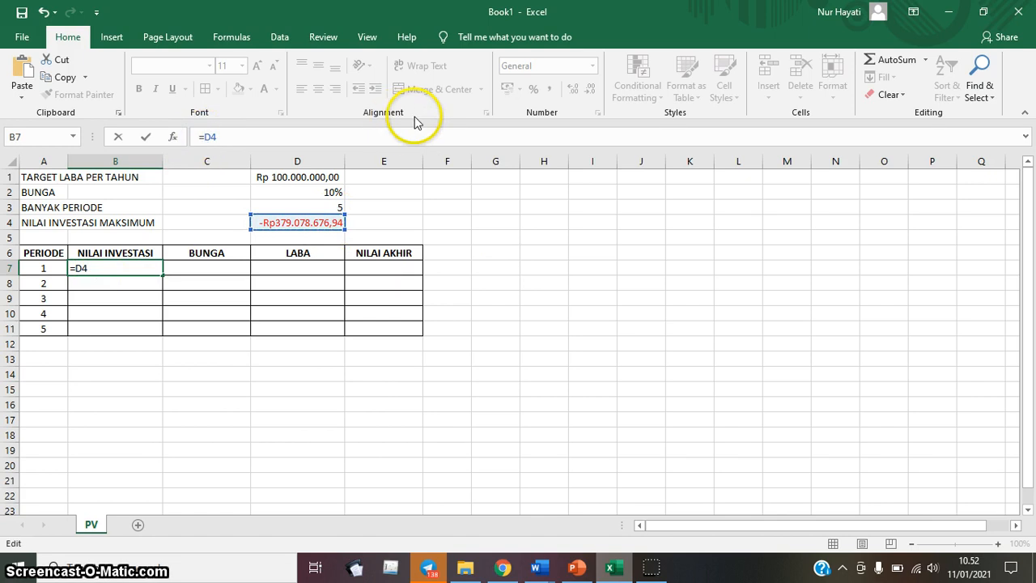
text(-)
key(Return)
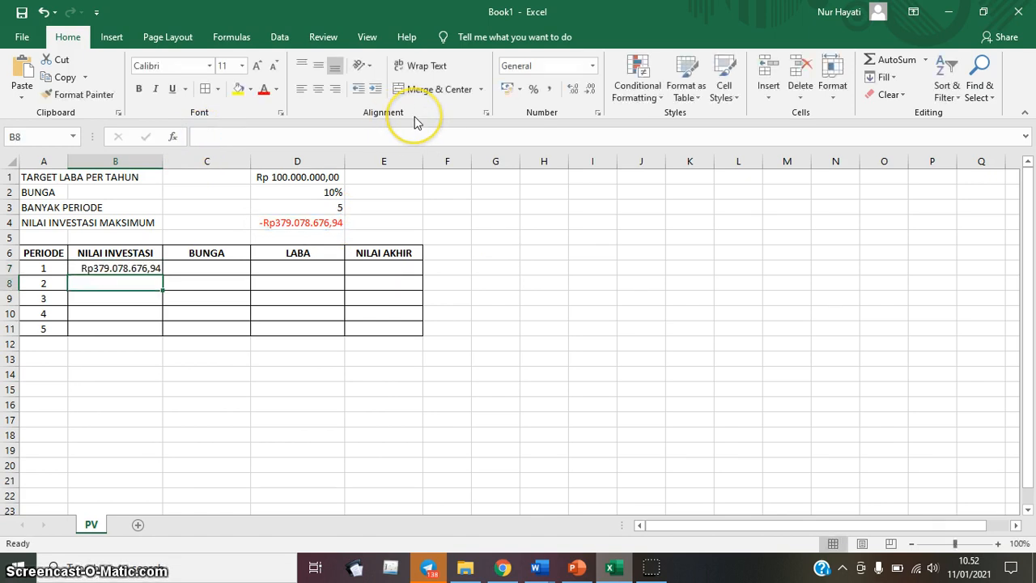
Replace the formula in B7 with =ABS(D4) and apply the Accounting number format to the cell
click(155, 269)
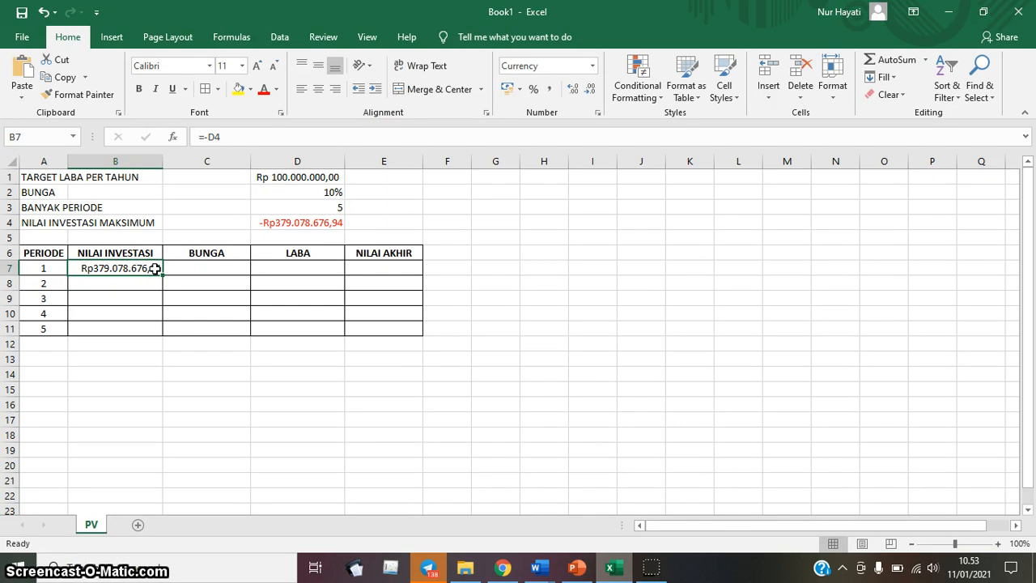
text(=ABS)
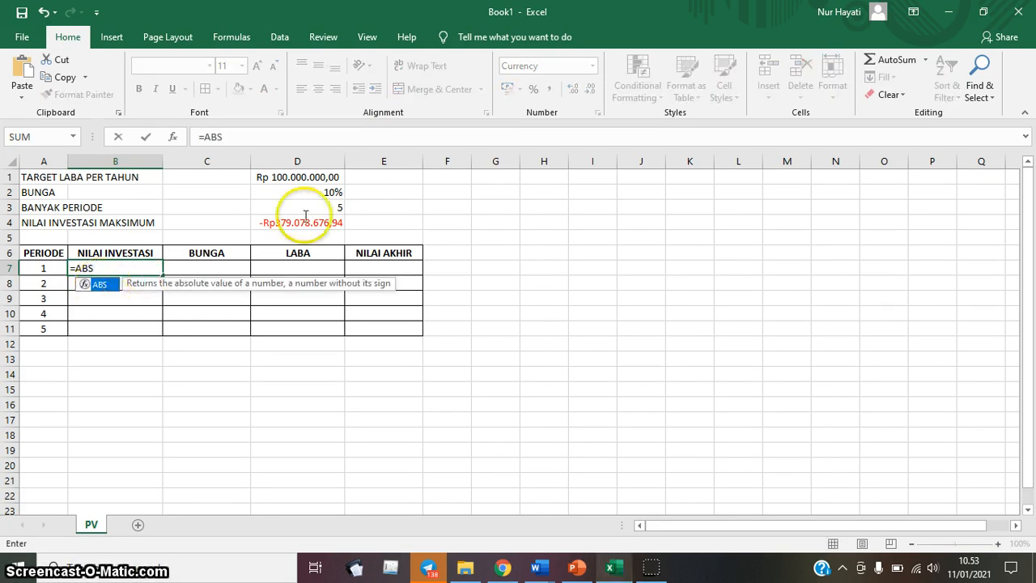
double_click(101, 285)
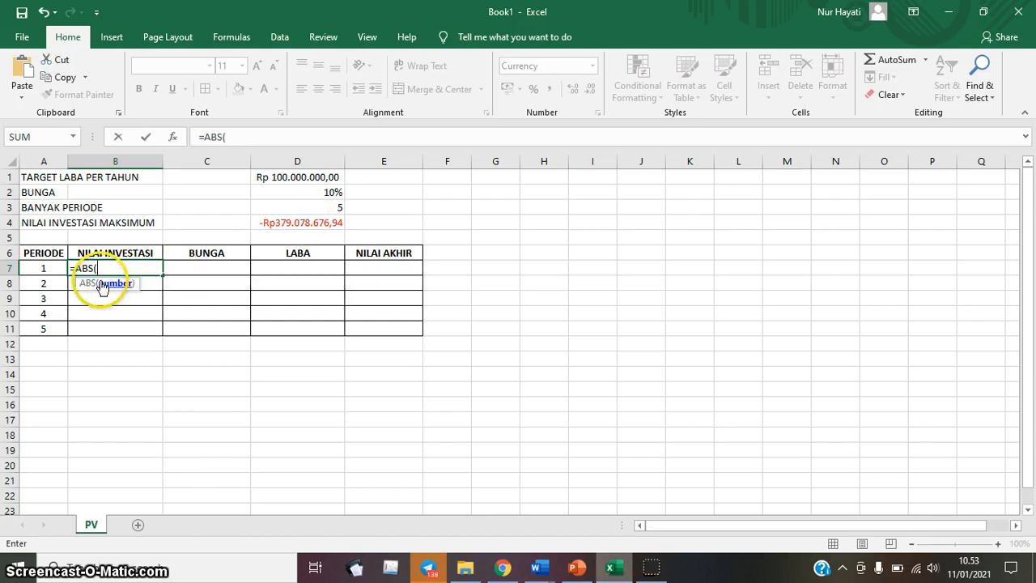
click(316, 227)
key(Return)
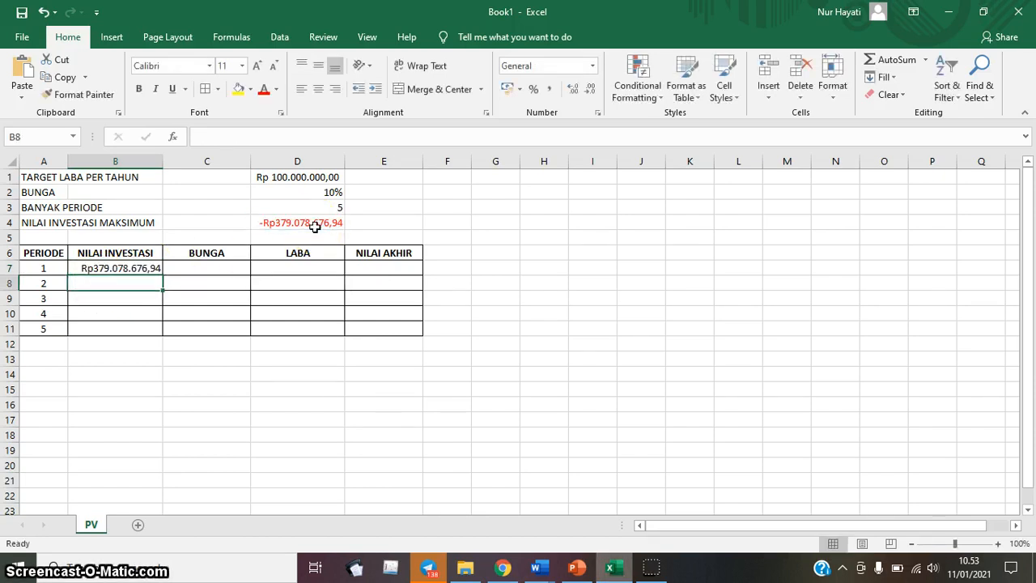
click(129, 267)
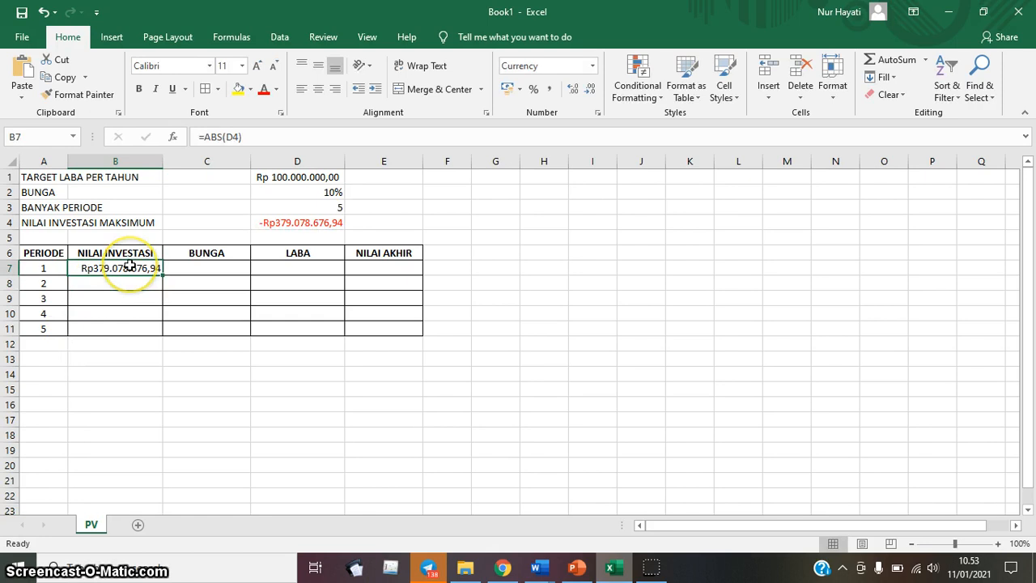
click(594, 67)
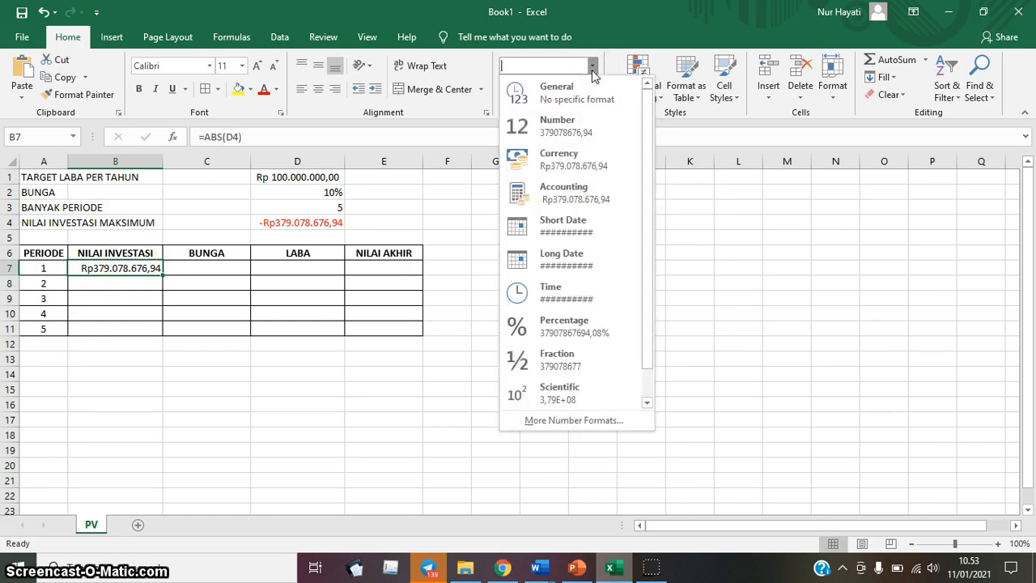
click(590, 195)
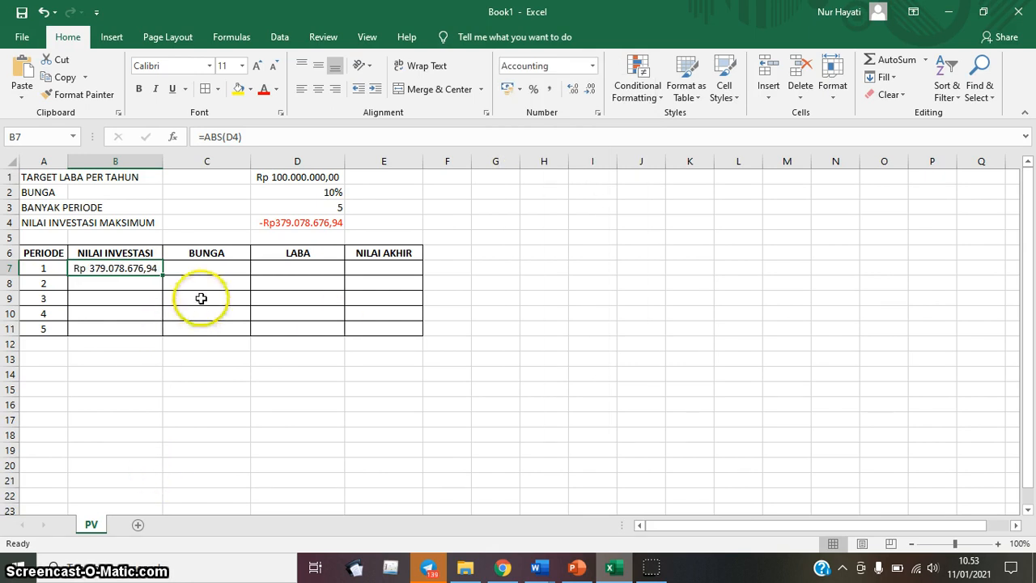
Calculate the first period's interest in C7 with the formula =$D$2*B7 and widen column C slightly
click(222, 268)
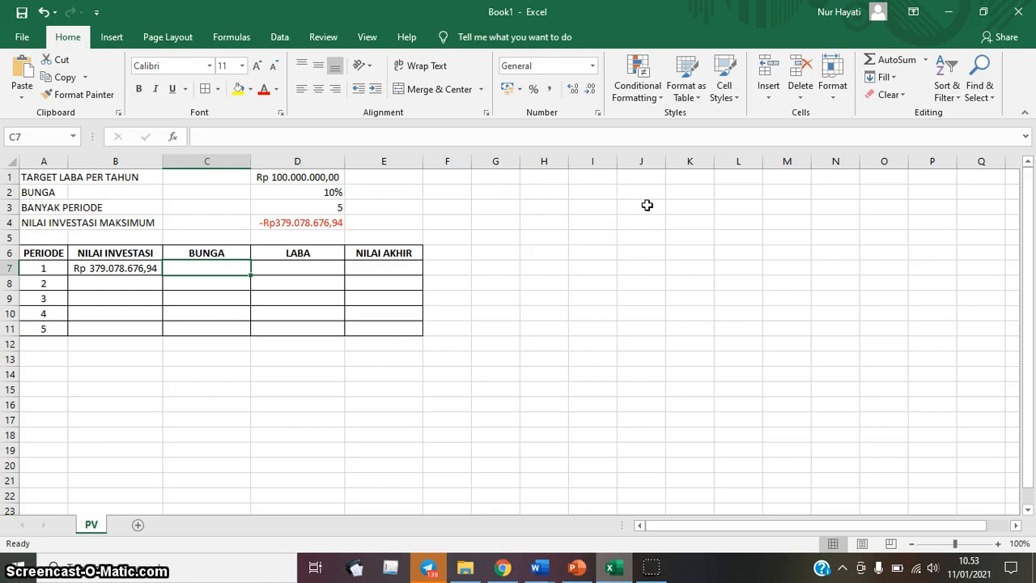
text(=)
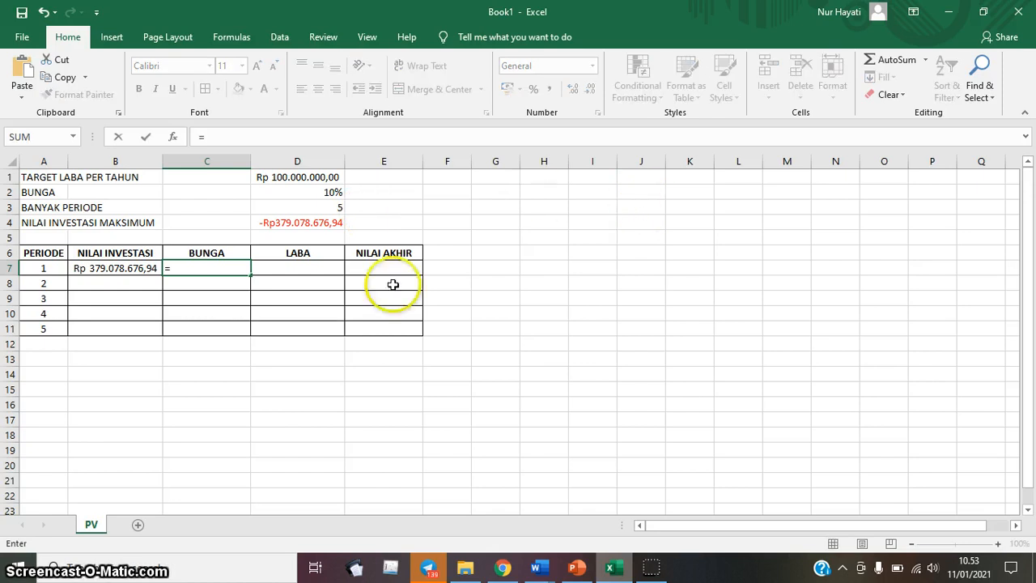
click(330, 193)
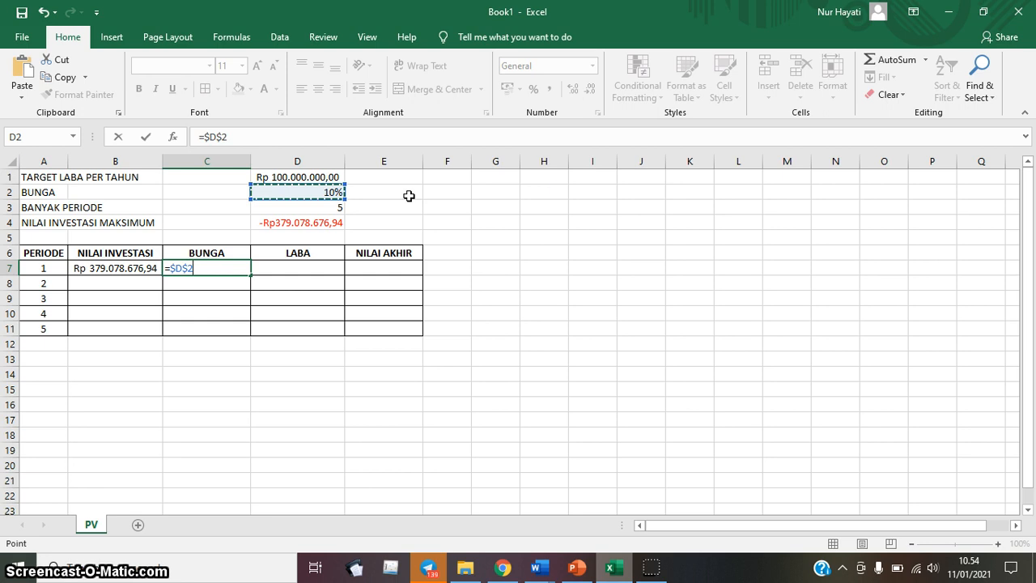
text(*)
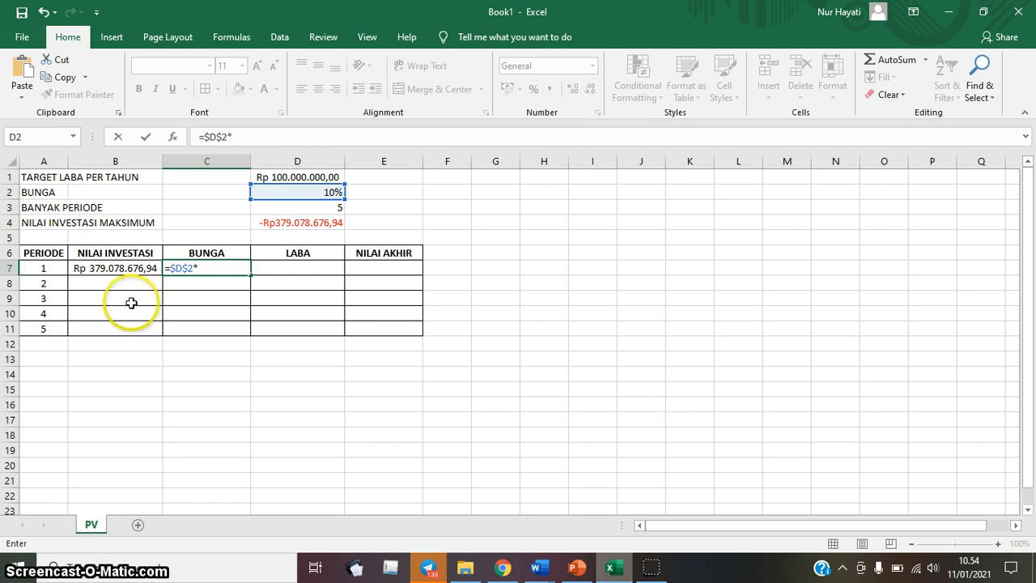
click(135, 270)
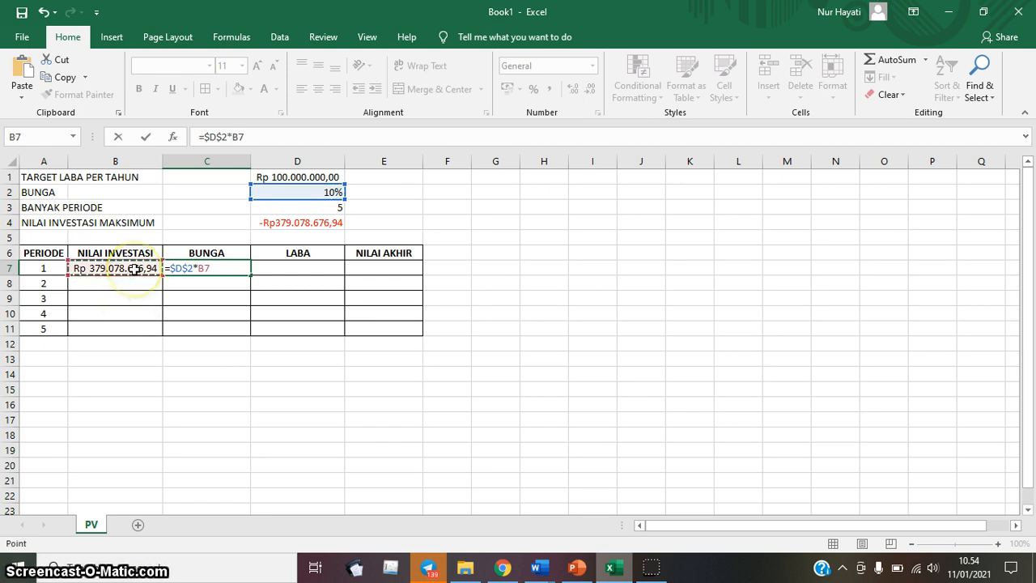
key(Return)
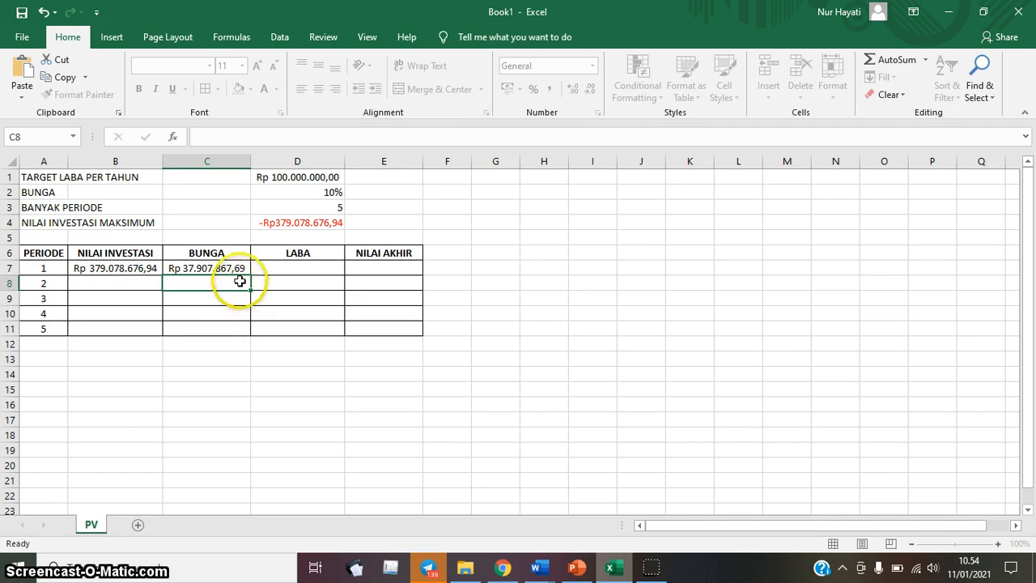
drag(250, 166, 255, 165)
Bring the annual profit target into D7 with the absolute reference formula =$D$1
click(321, 274)
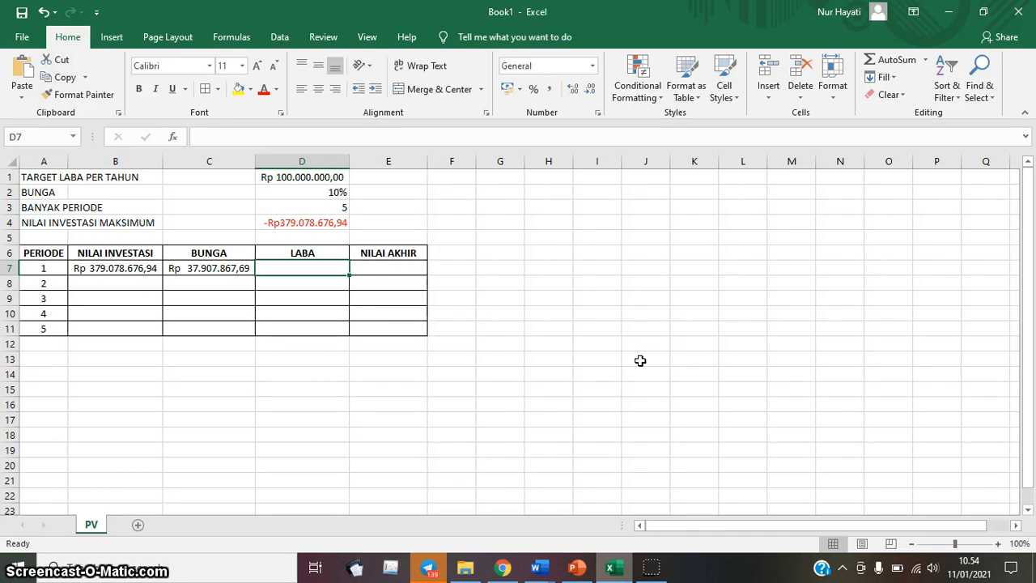
text(=)
click(302, 175)
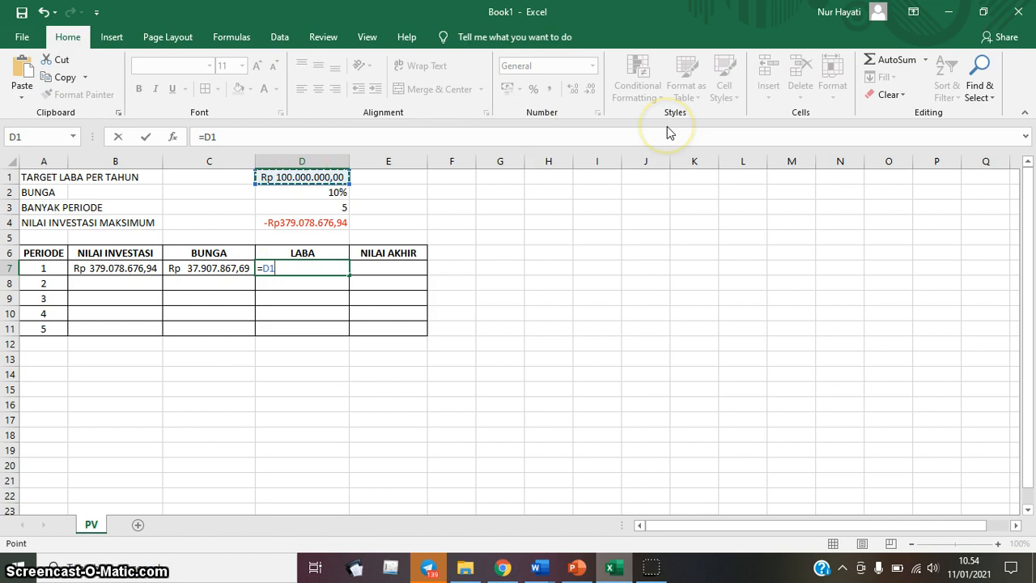
key(F4)
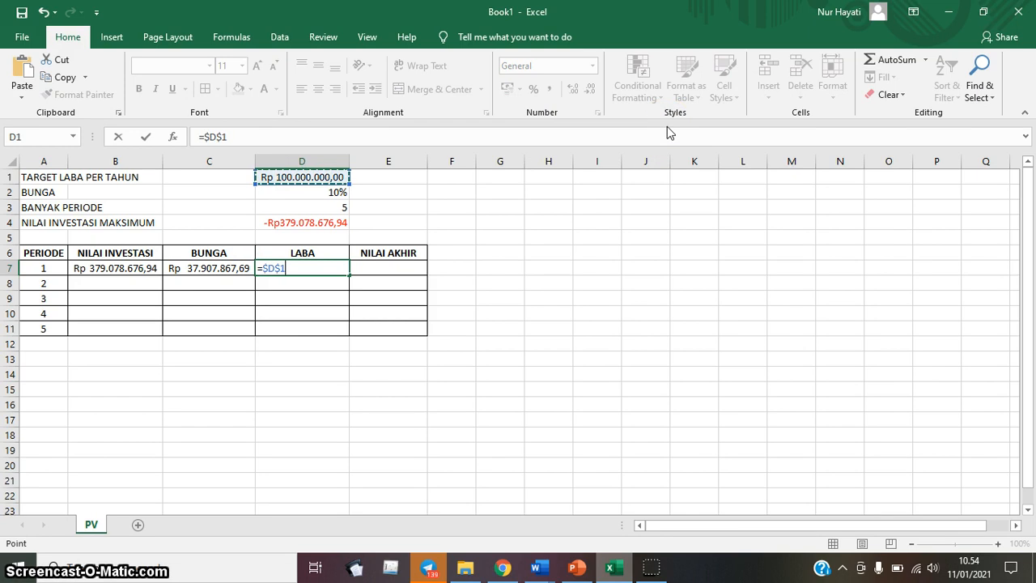
key(Return)
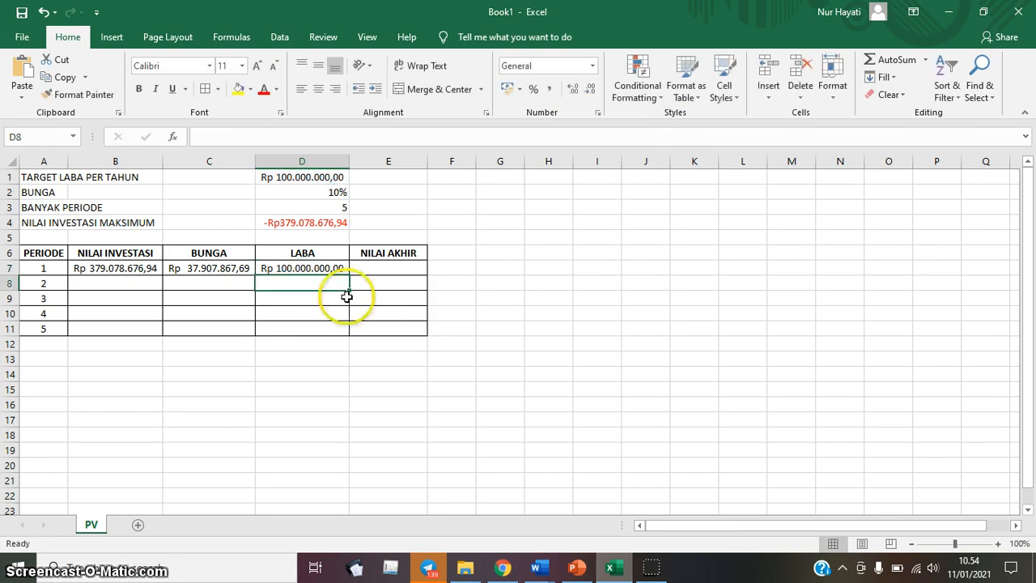
Calculate the first period's ending value in E7 with the formula =(B7-D7)+C7 and widen column E to fit it
click(380, 267)
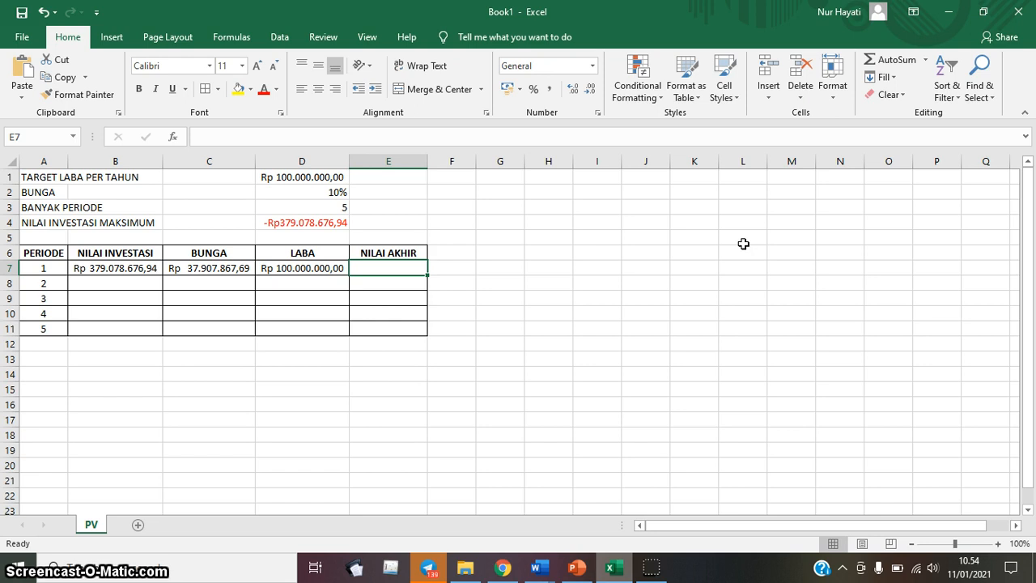
text(=)
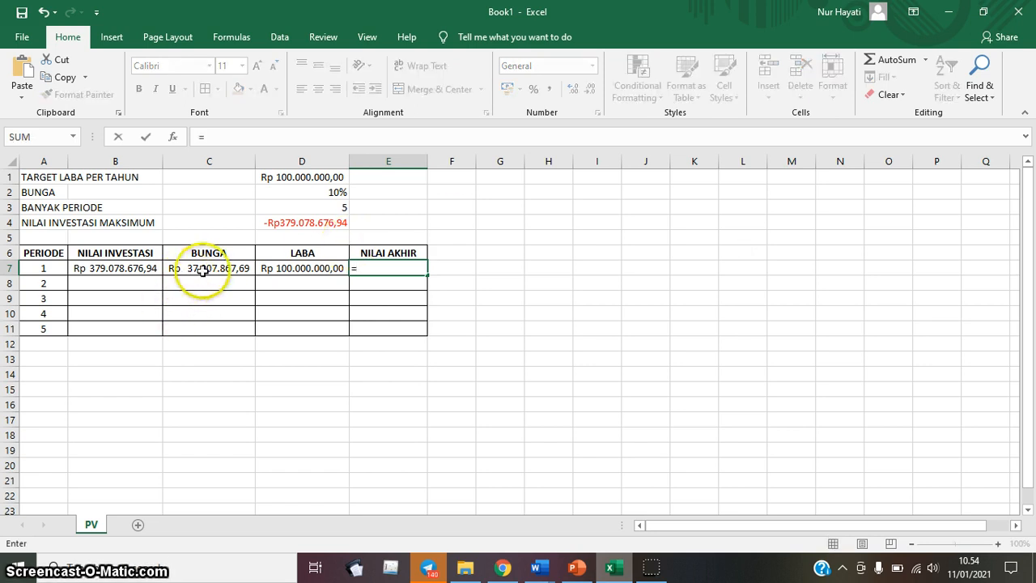
click(116, 268)
text(_)
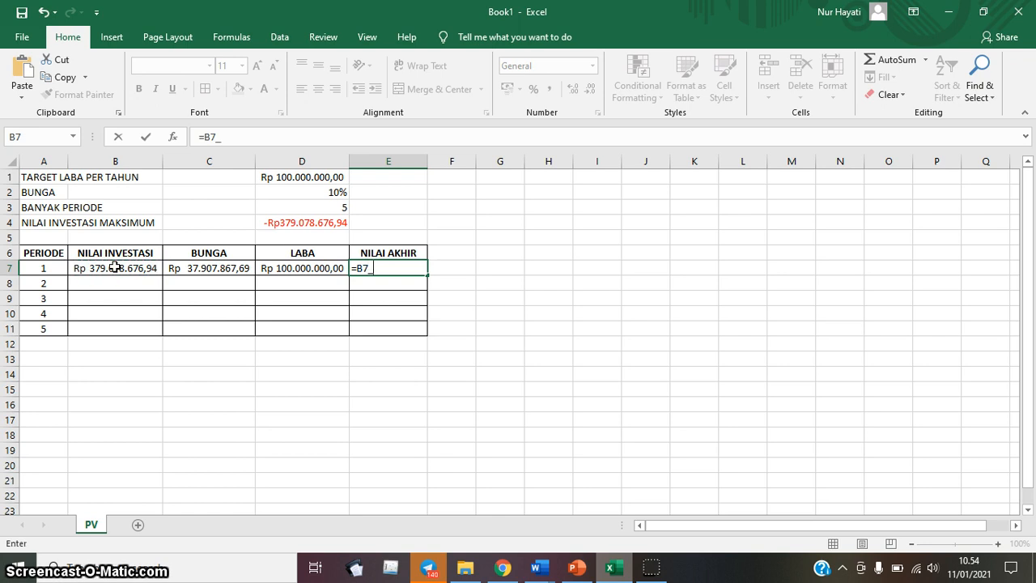
key(BackSpace)
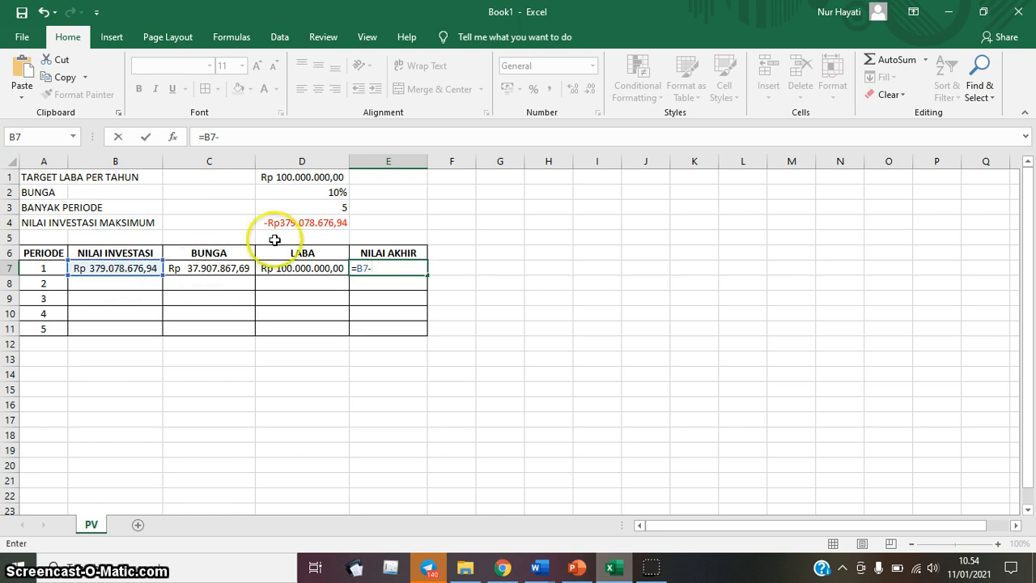
click(314, 267)
text(+)
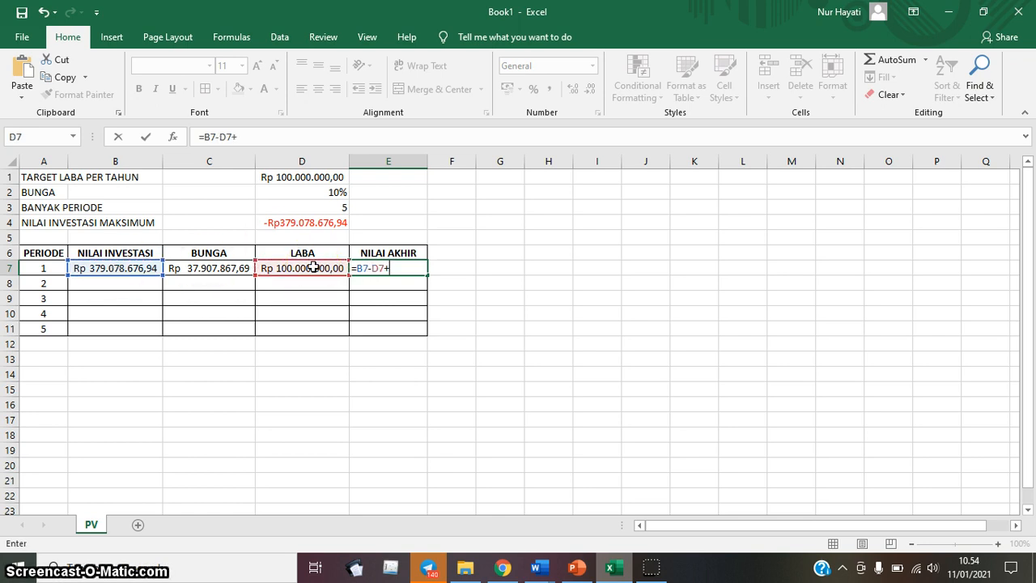
click(212, 268)
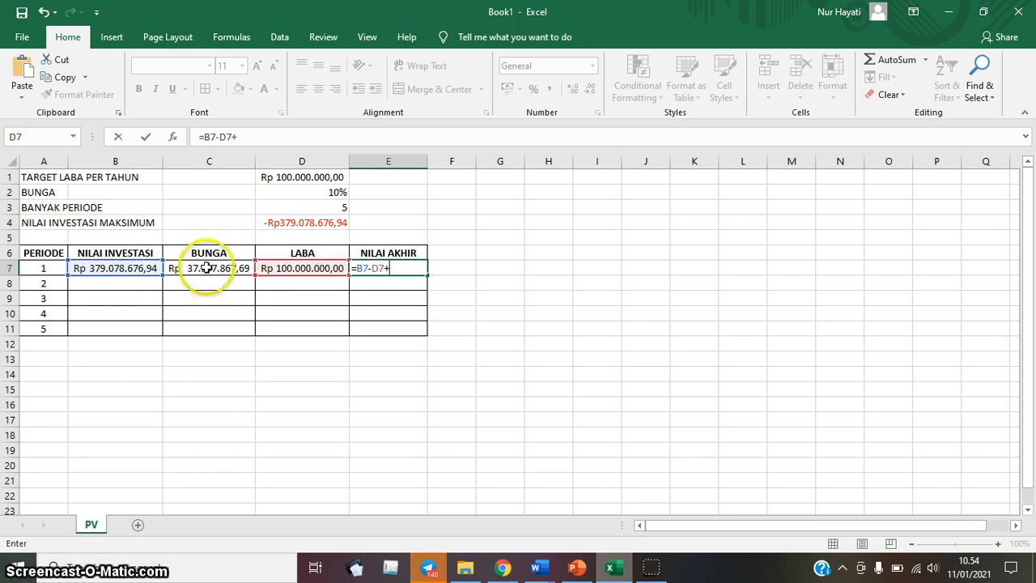
click(358, 268)
text(()
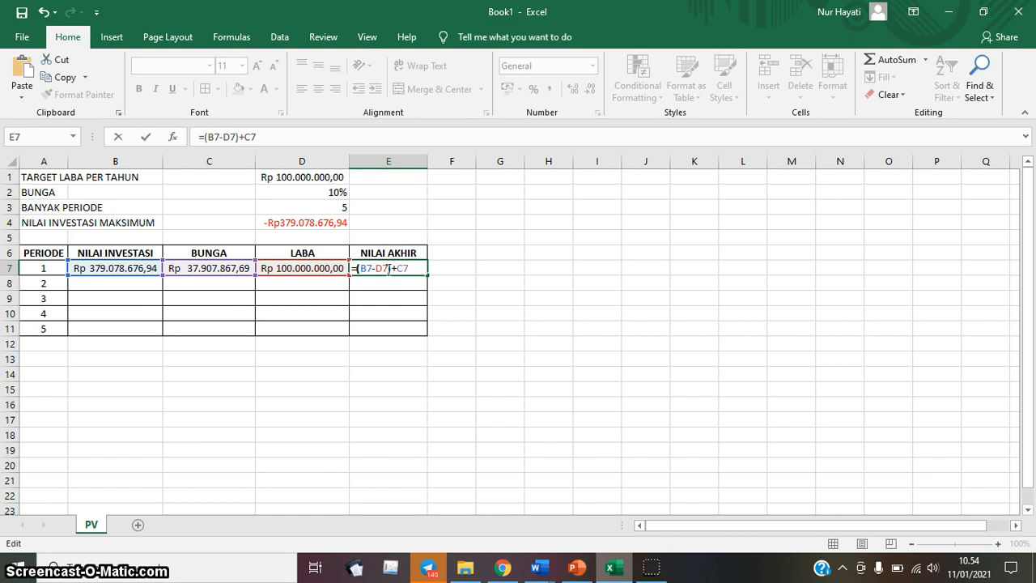
click(578, 327)
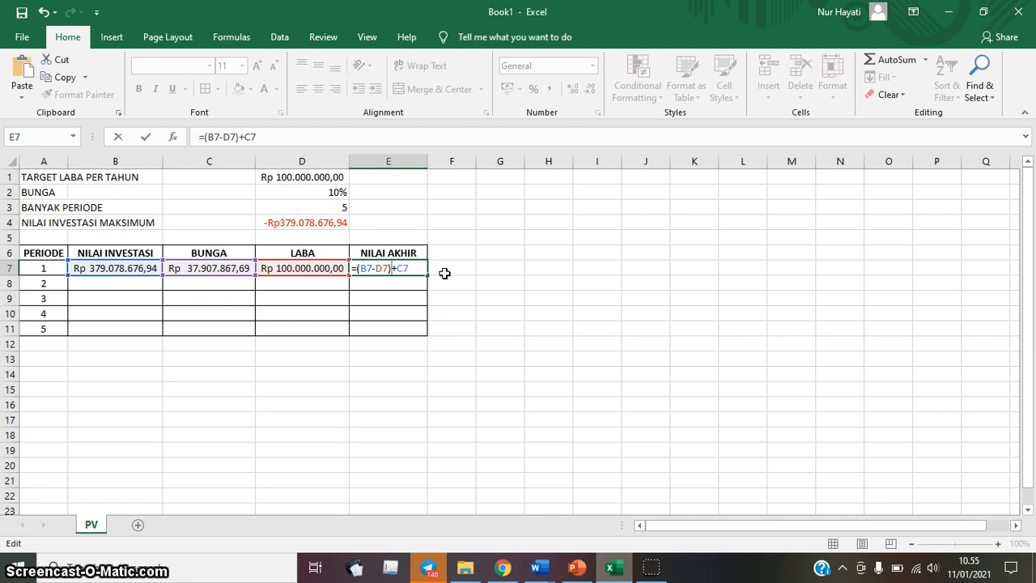
key(Return)
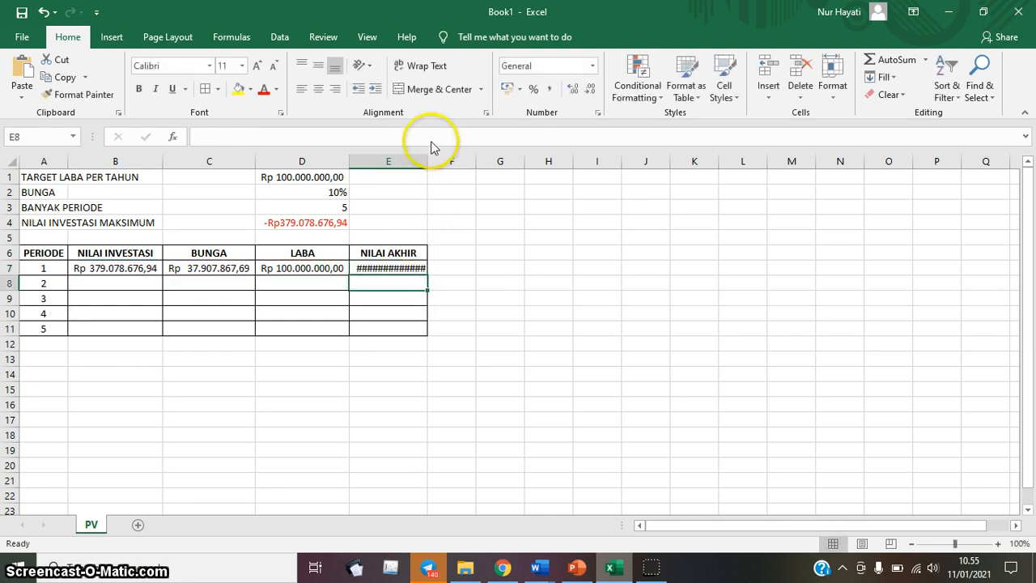
drag(428, 167, 451, 167)
click(445, 171)
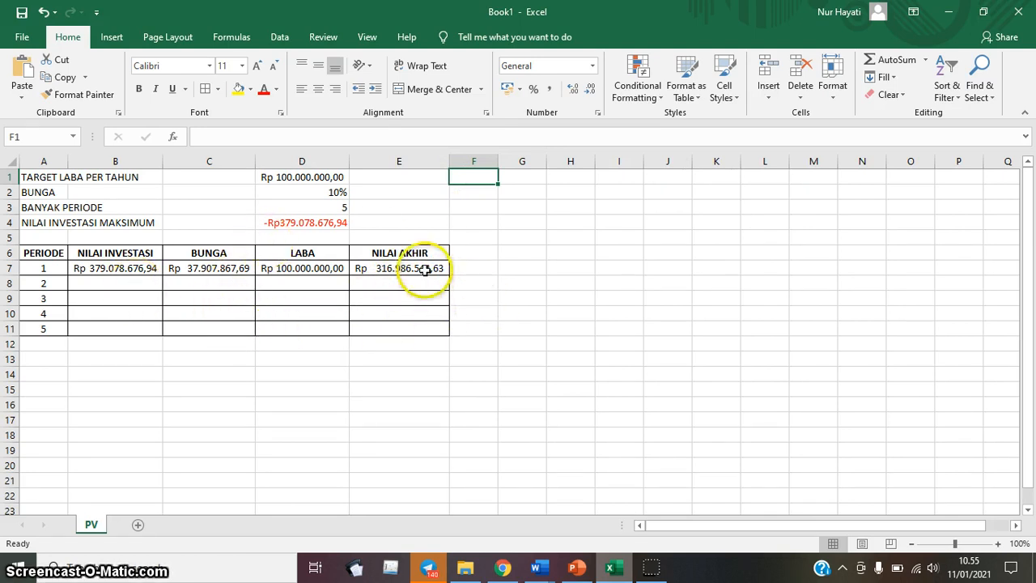
Link the second period's investment in B8 to the prior ending value with =E7 and fill the formula down to B11
click(115, 286)
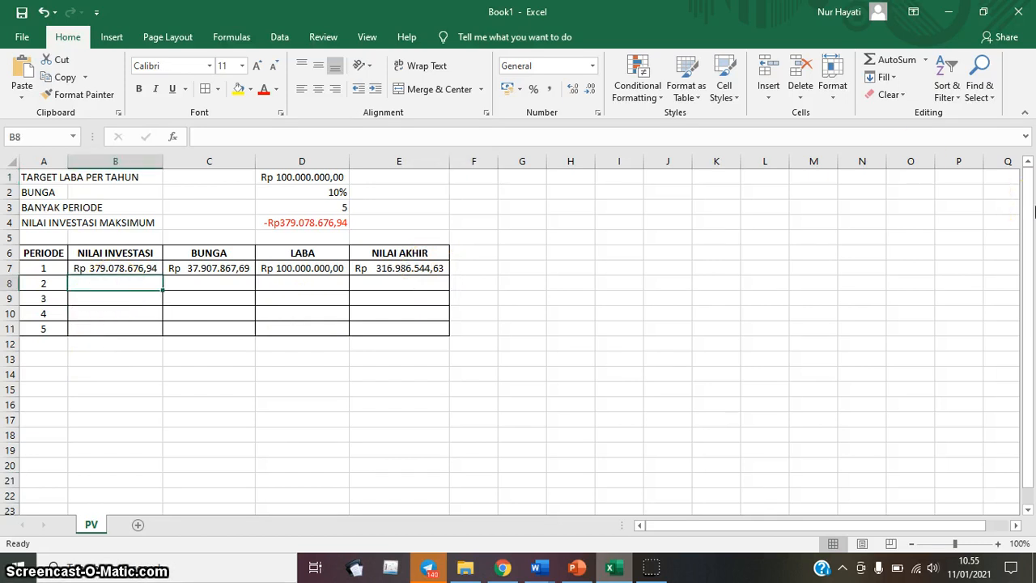
text(=)
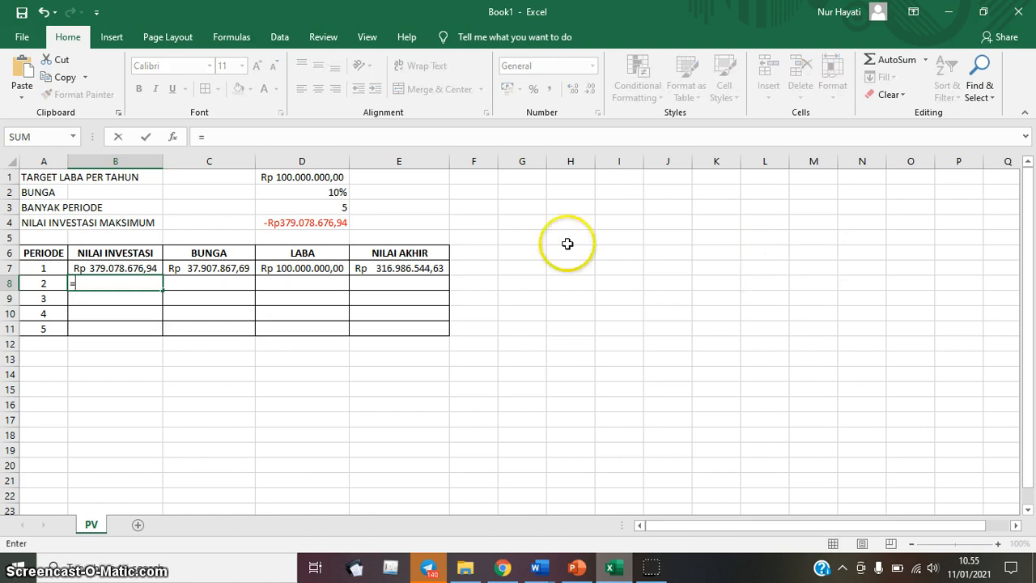
click(426, 269)
key(Return)
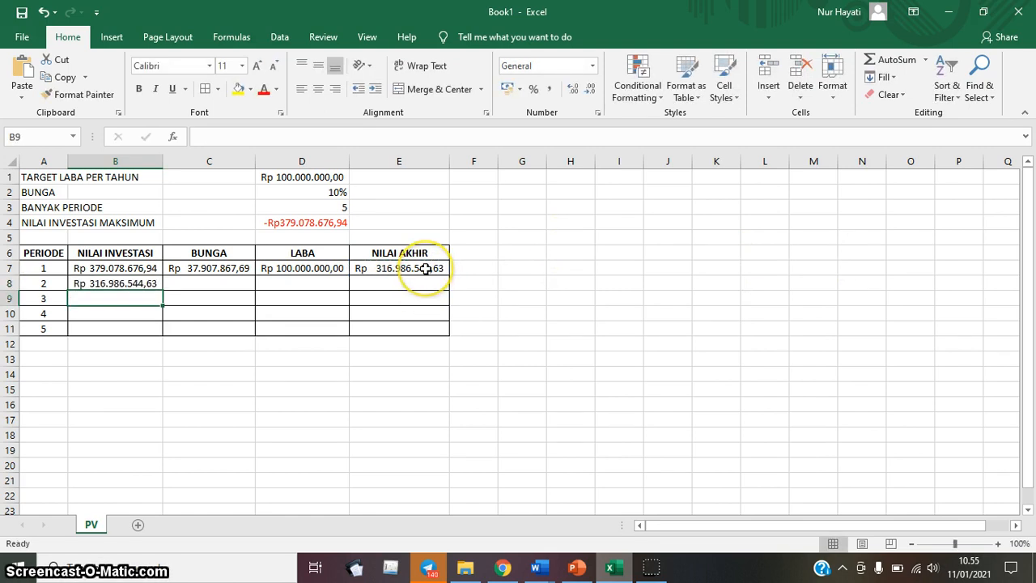
click(148, 283)
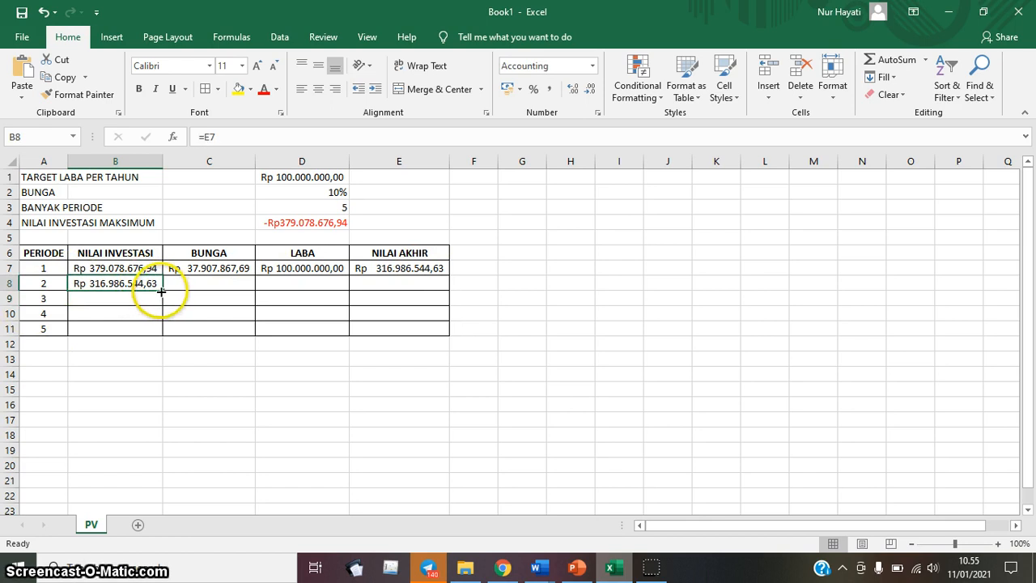
drag(158, 323, 163, 328)
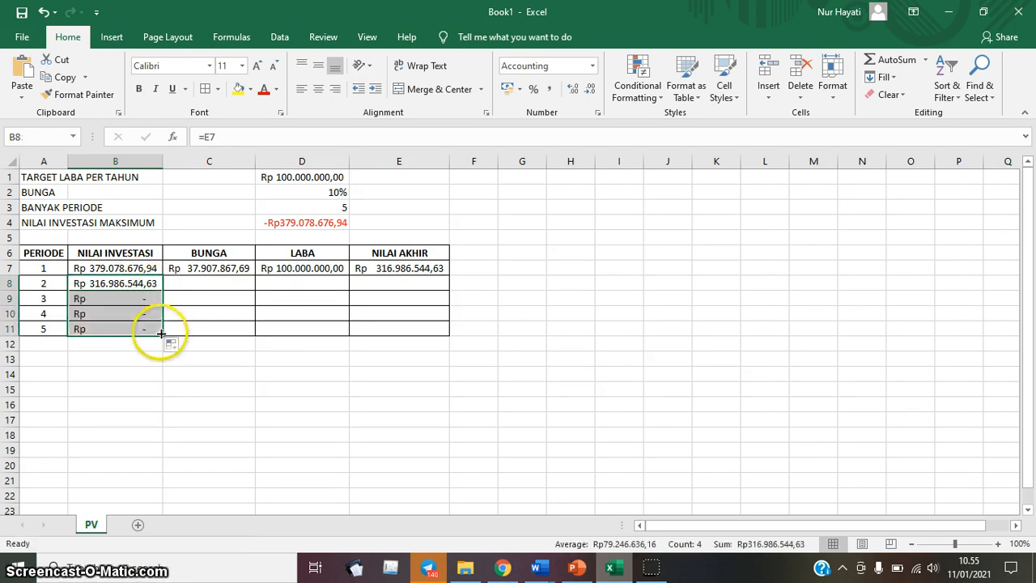
Fill the interest, profit and ending value formulas in C7:E7 down through row 11
click(230, 274)
key(shift+Right)
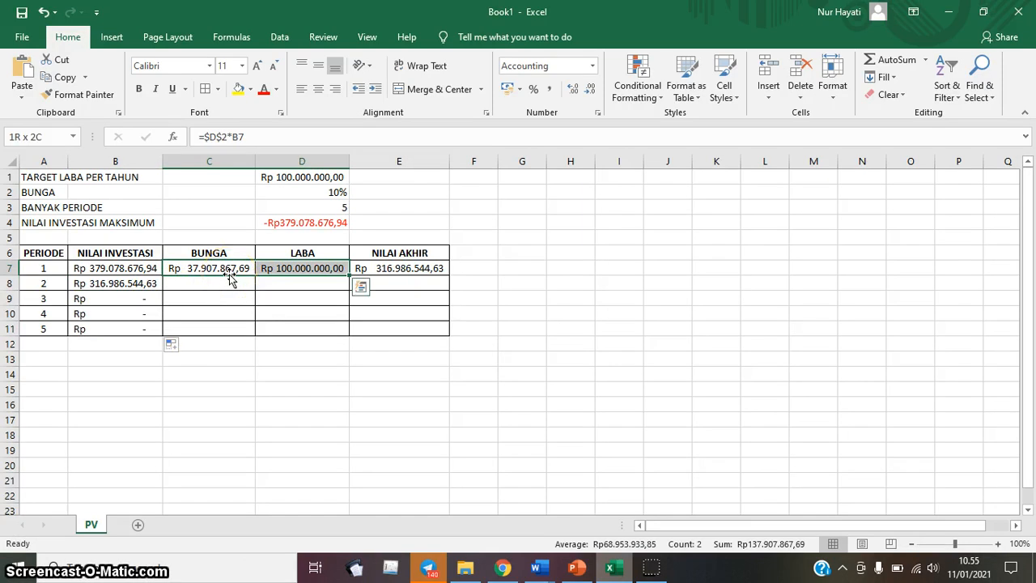
key(shift+Right)
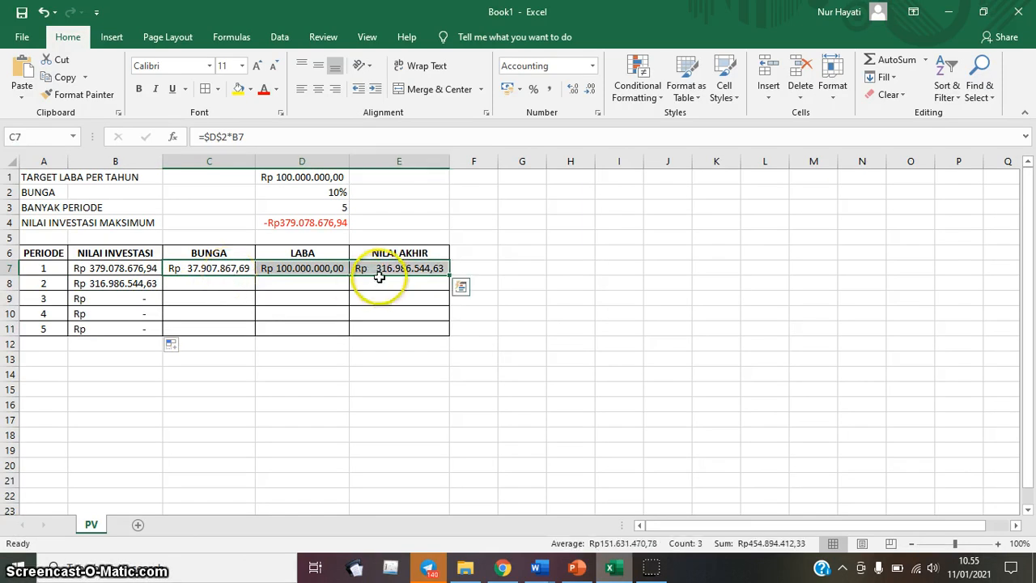
drag(445, 279, 456, 331)
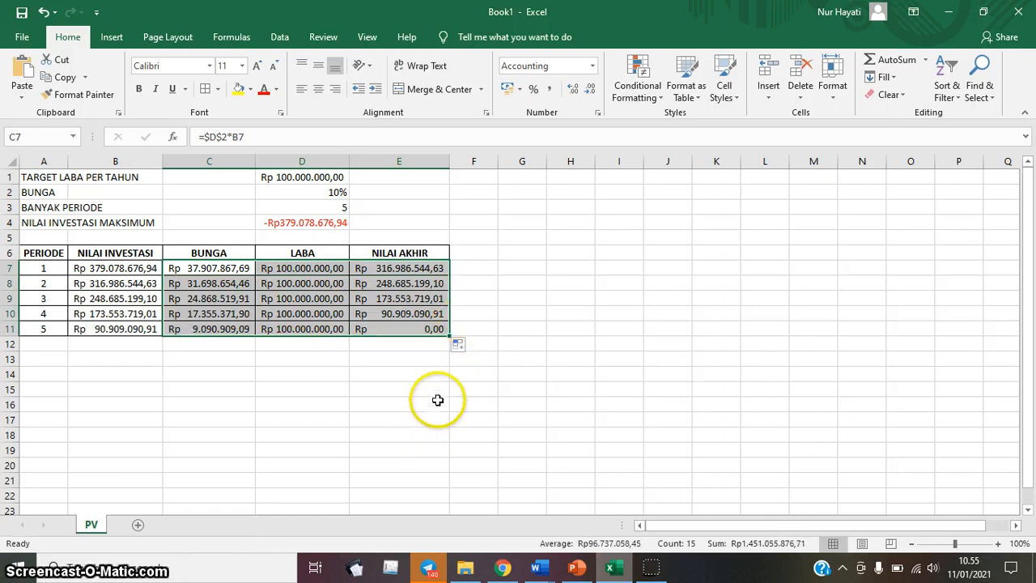
click(426, 328)
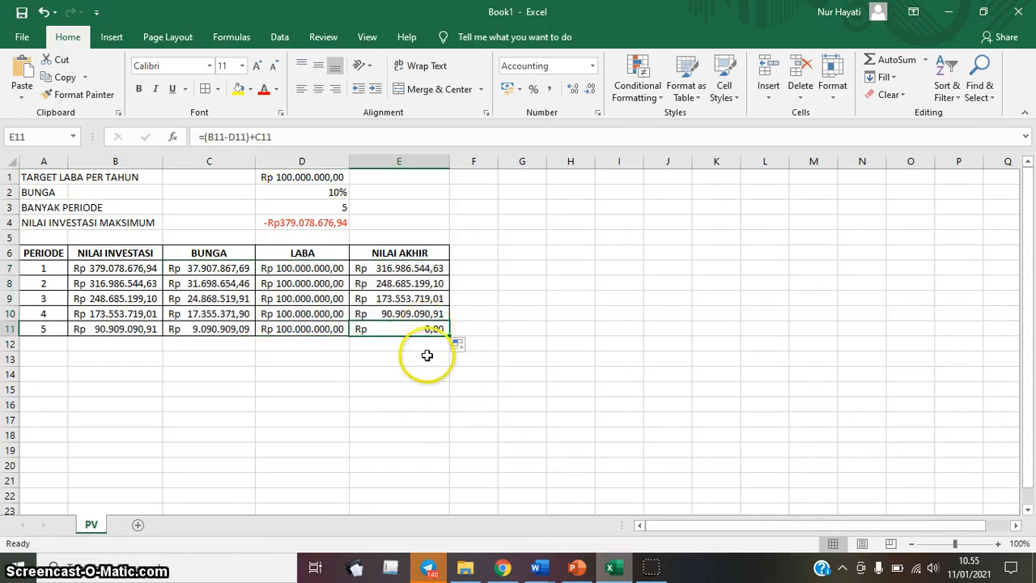